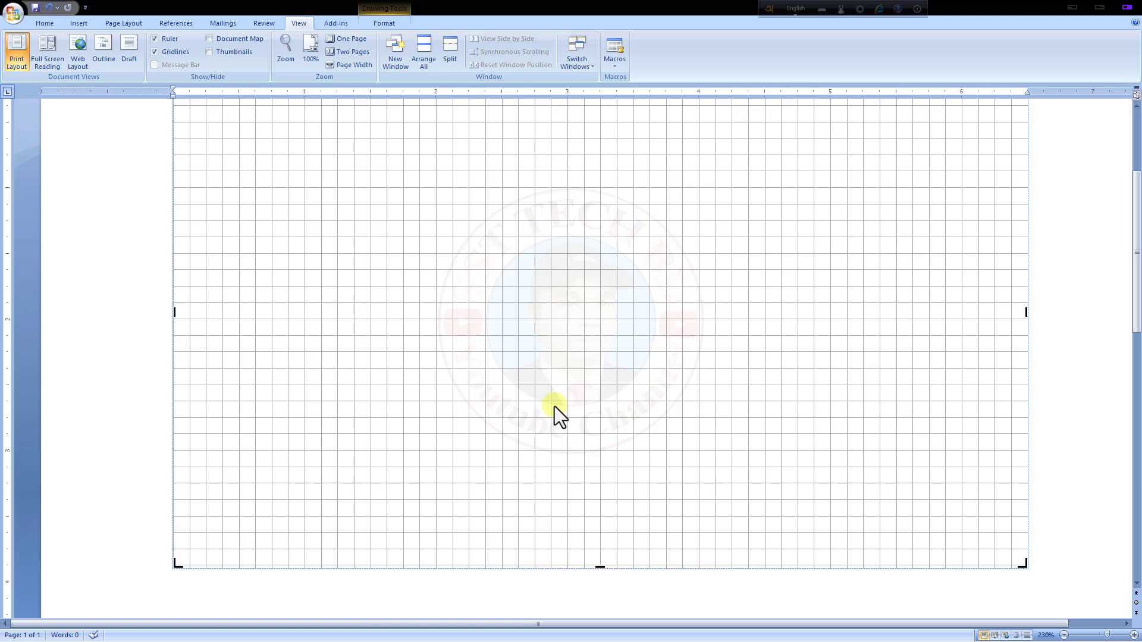
Shrink the drawing canvas from its sides and lower edge to about 3.88" wide and 3.38" high
scroll(597, 427, "up", 2)
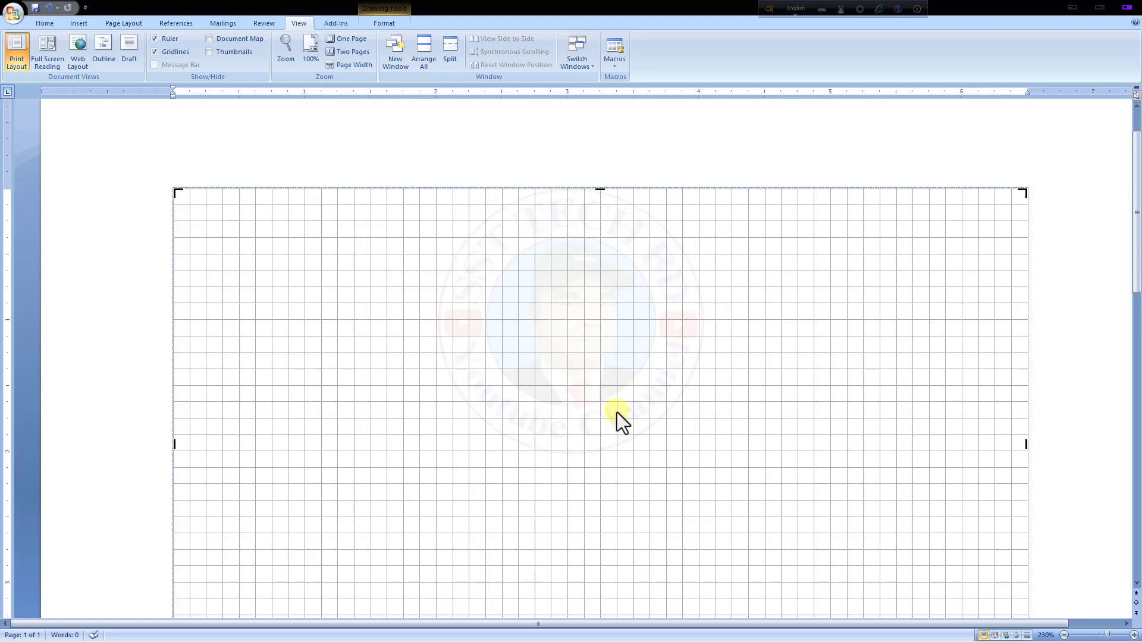
scroll(600, 466, "down", 1)
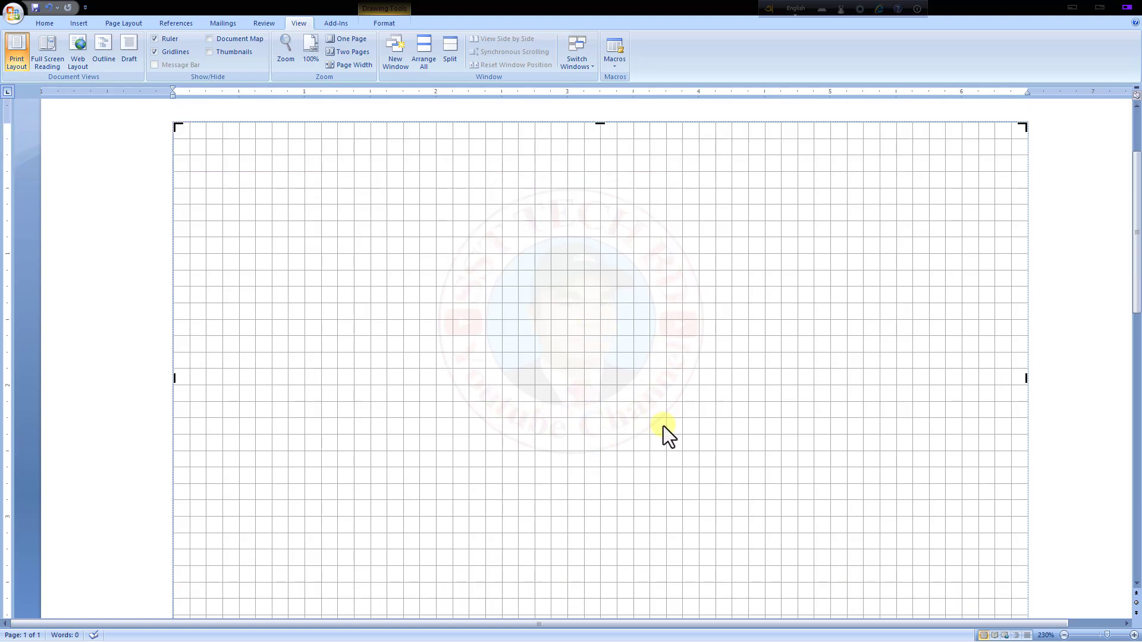
scroll(662, 426, "down", 1)
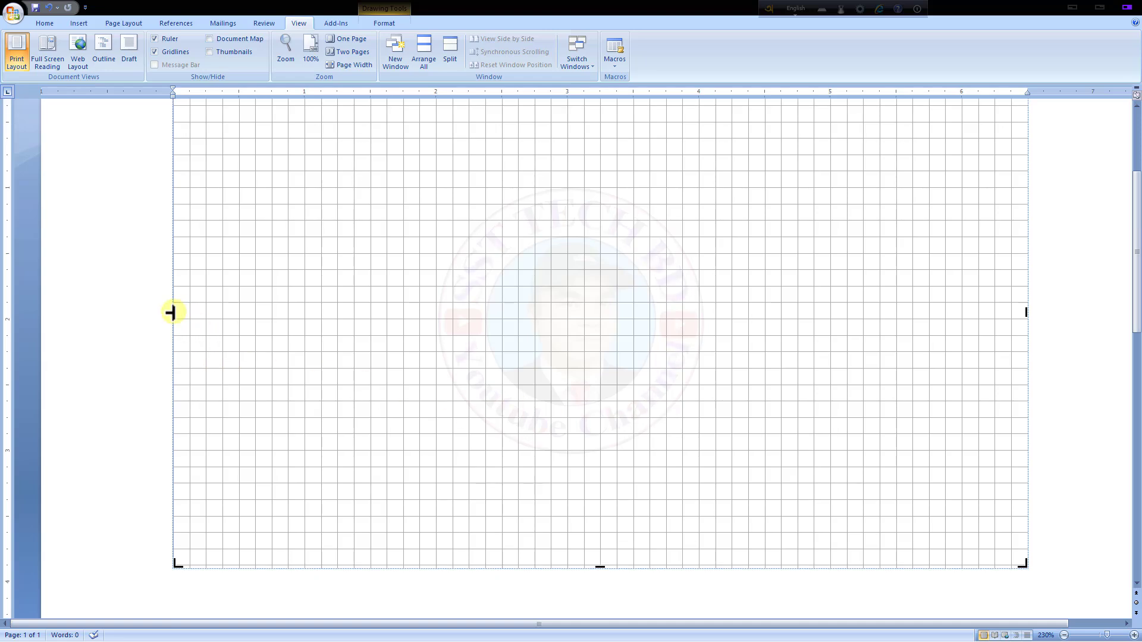
left_click_drag(172, 311, 370, 319)
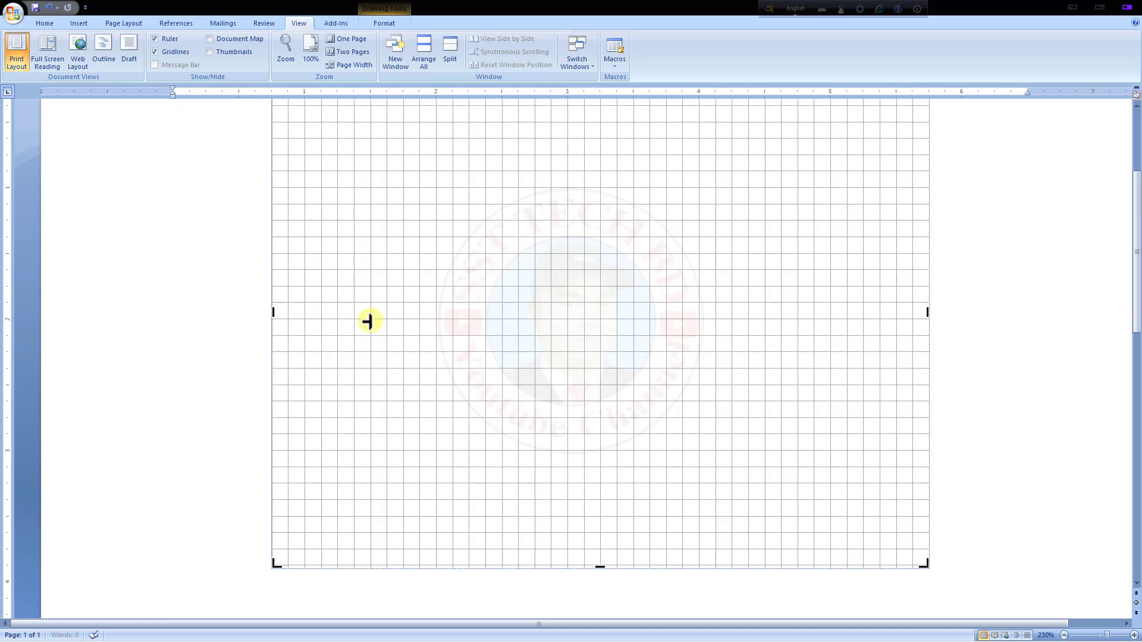
left_click_drag(927, 312, 779, 314)
scroll(802, 383, "up", 1)
scroll(601, 502, "down", 2)
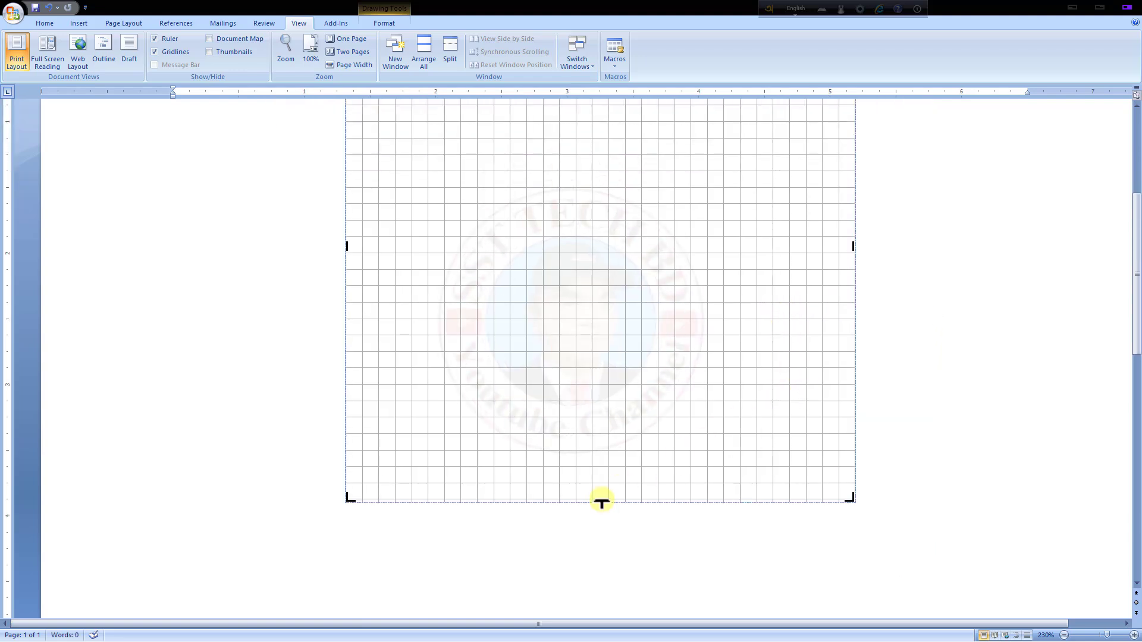
left_click_drag(601, 502, 597, 434)
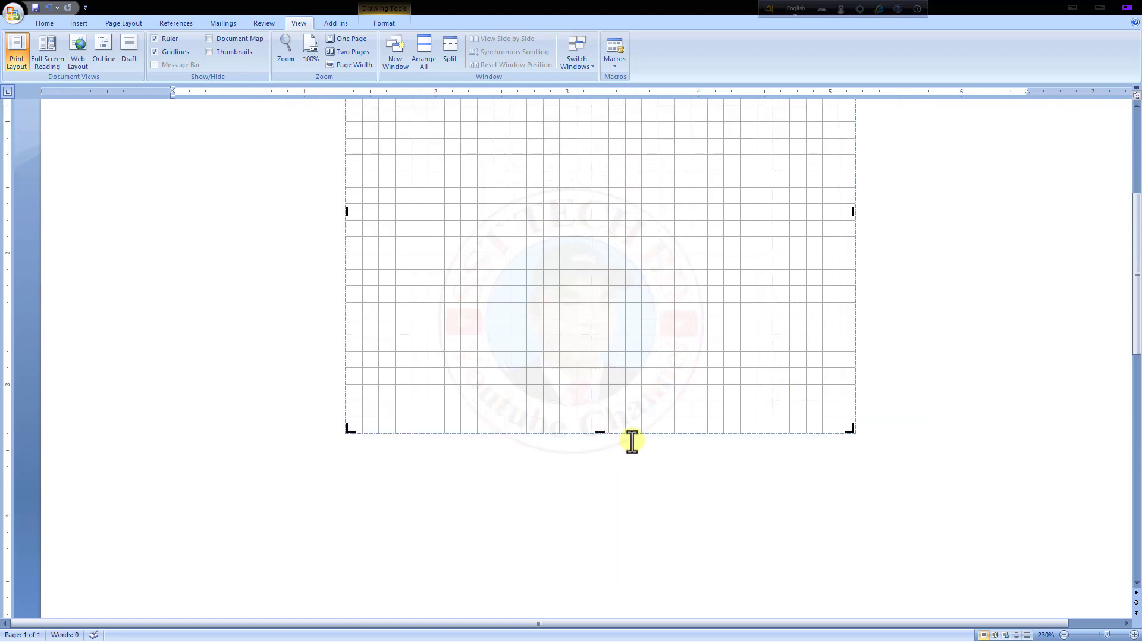
scroll(634, 443, "up", 2)
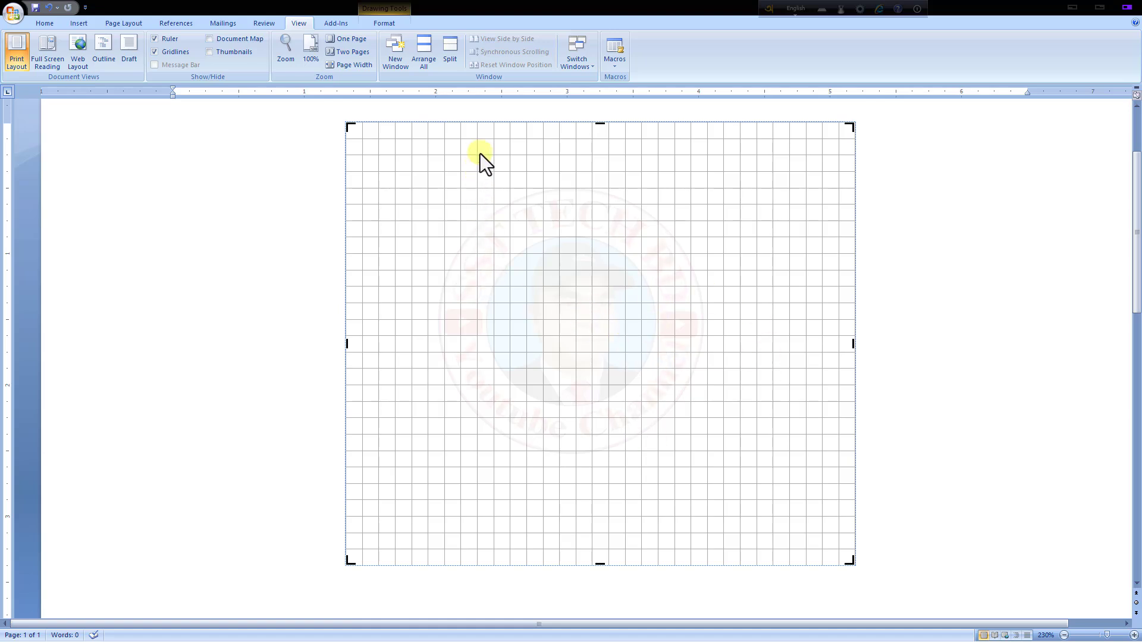
Draw a circle 2.5" in height and width on the drawing canvas using the Oval shape
left_click(487, 121)
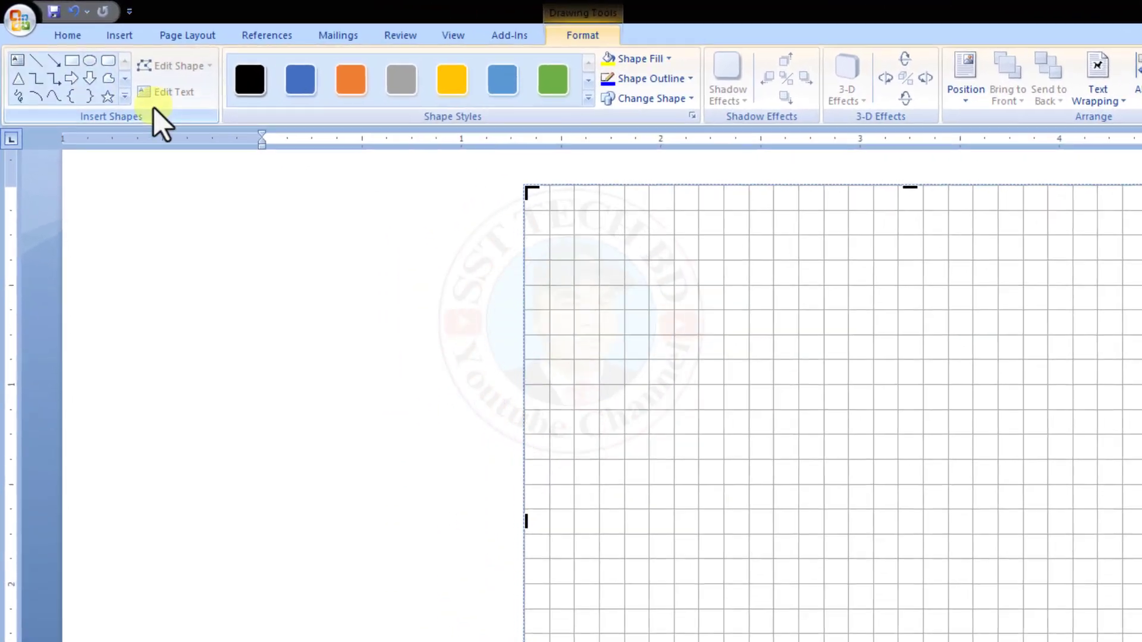
left_click(117, 36)
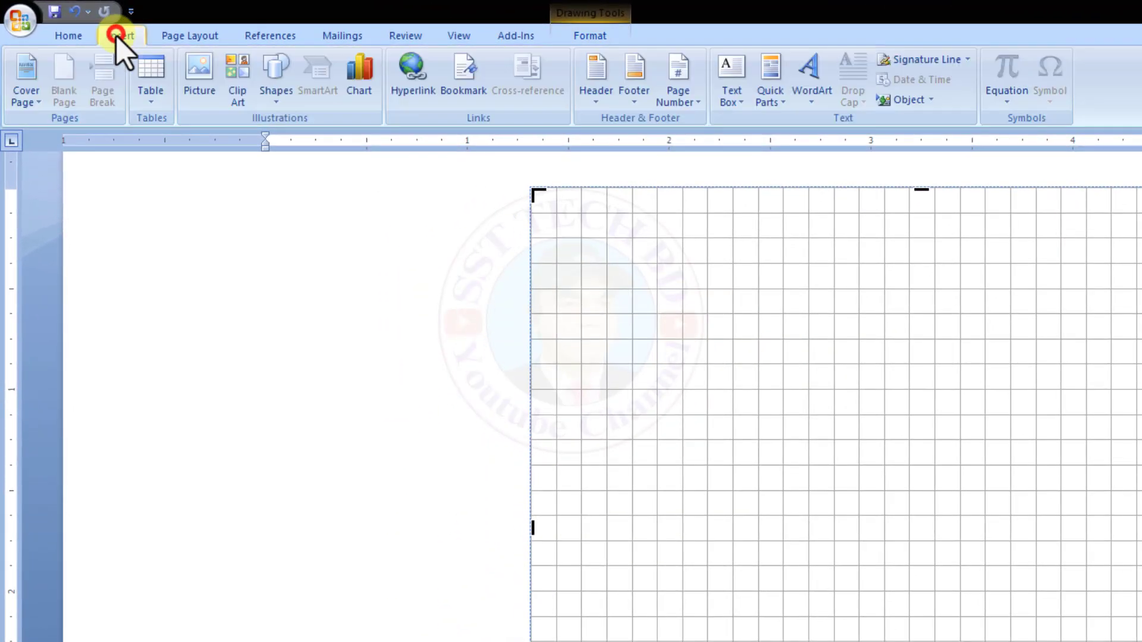
left_click(277, 101)
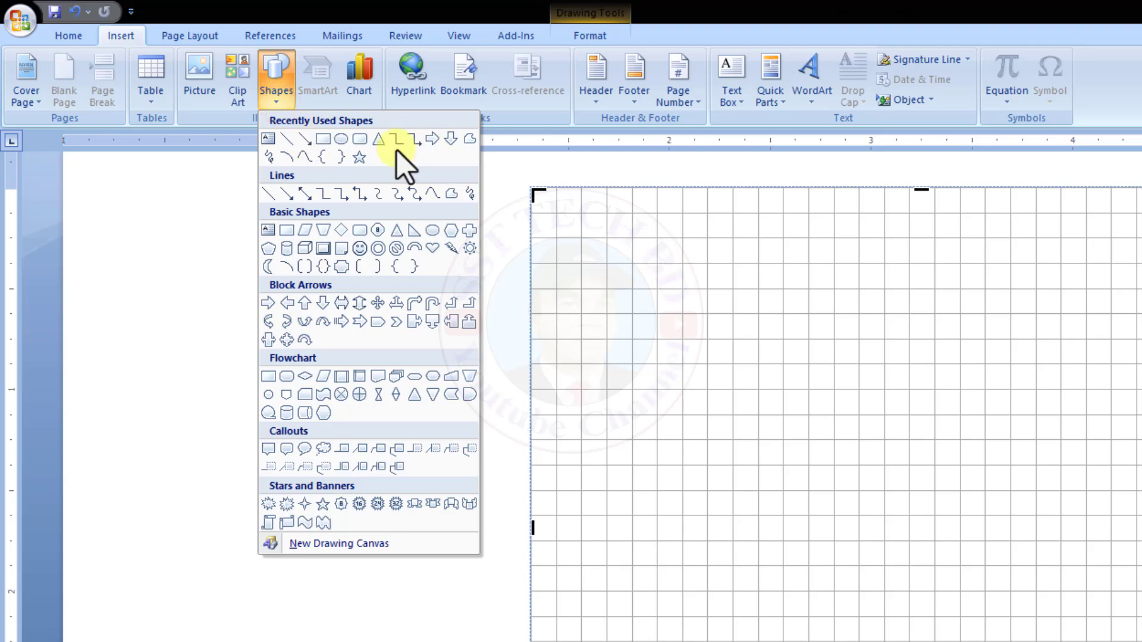
left_click(340, 141)
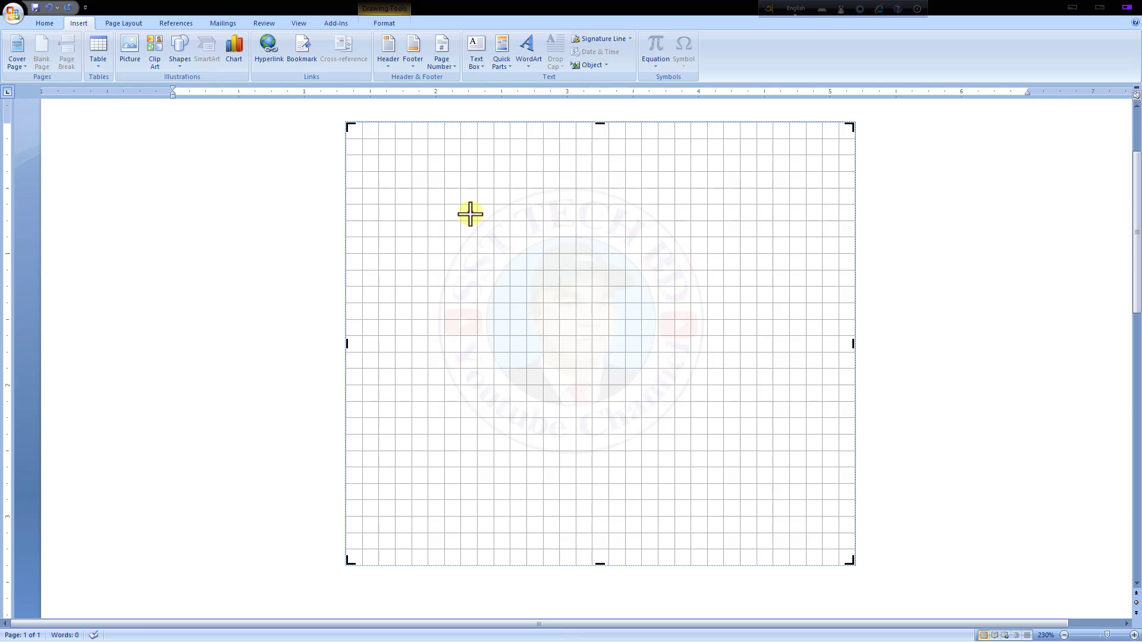
left_click_drag(470, 214, 802, 534)
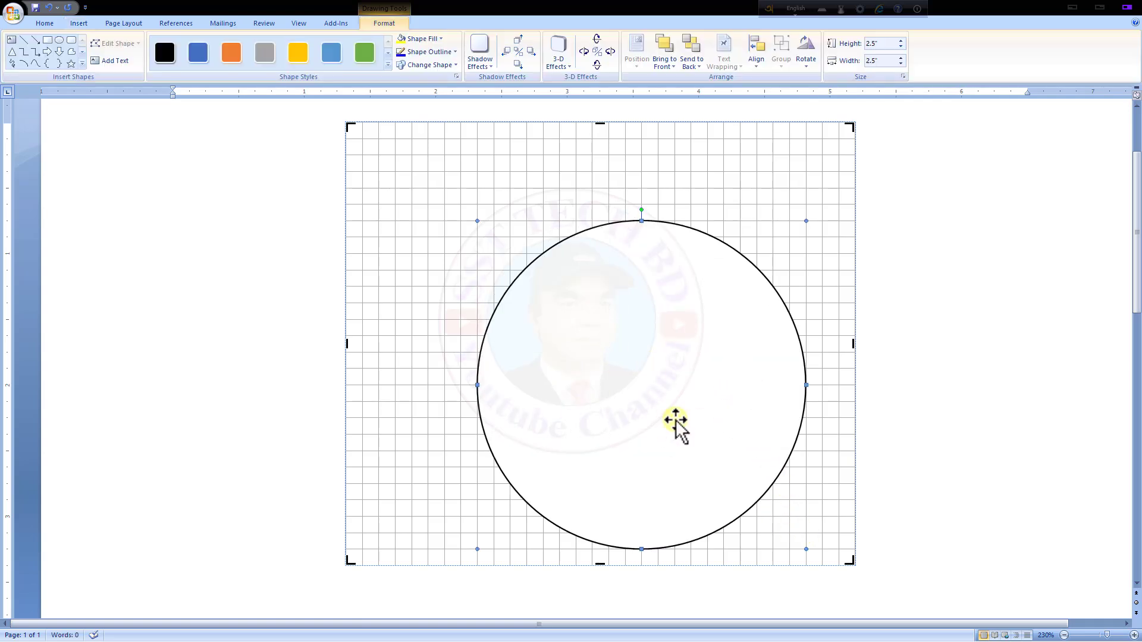
Move the circle up toward the middle of the canvas and centre it horizontally with Align Center
left_click_drag(675, 420, 632, 374)
left_click_drag(640, 328, 615, 336)
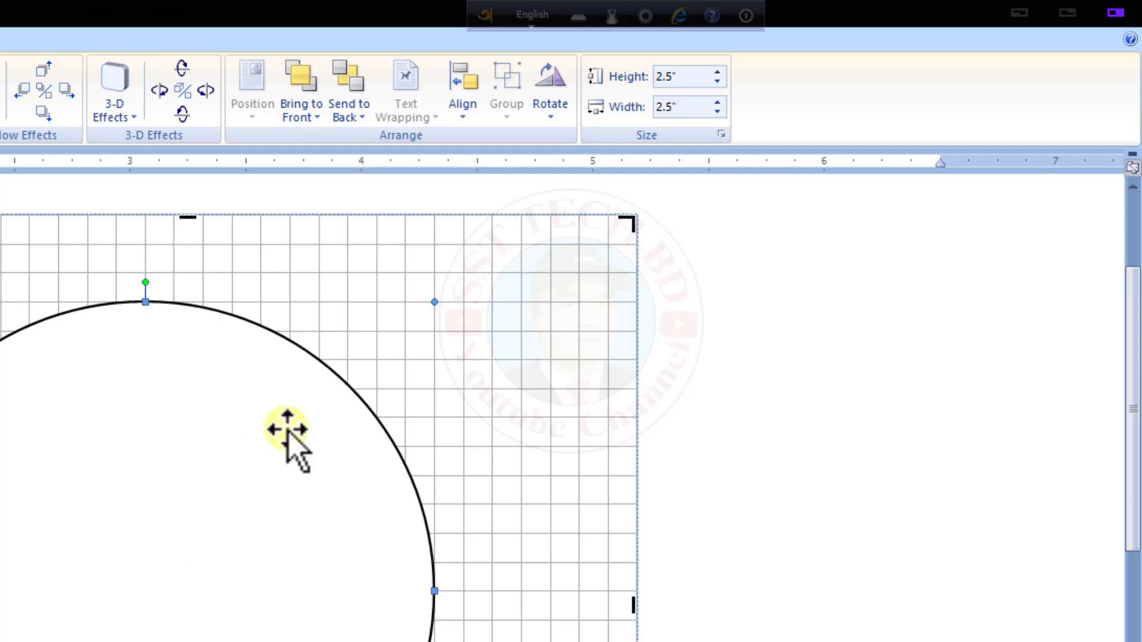
left_click(463, 116)
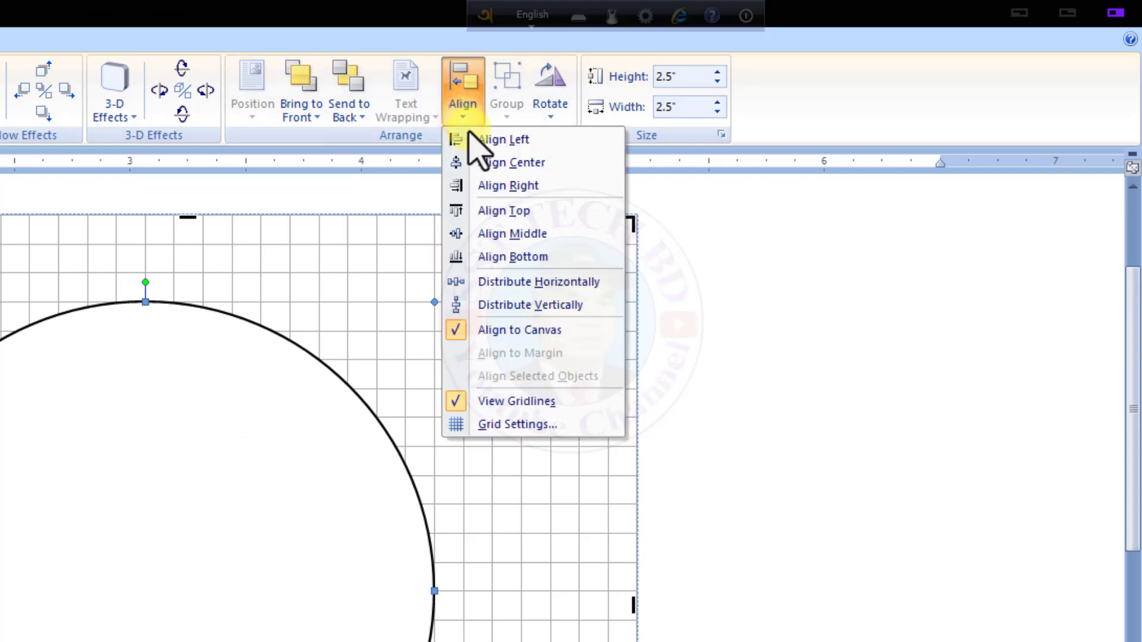
left_click(501, 162)
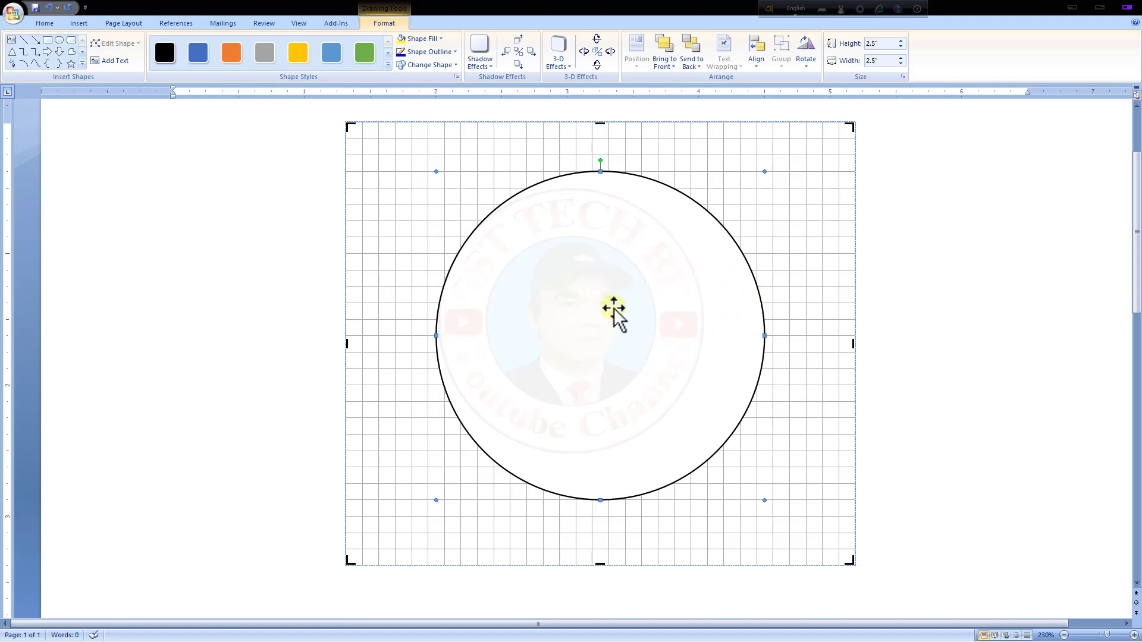
key("Escape")
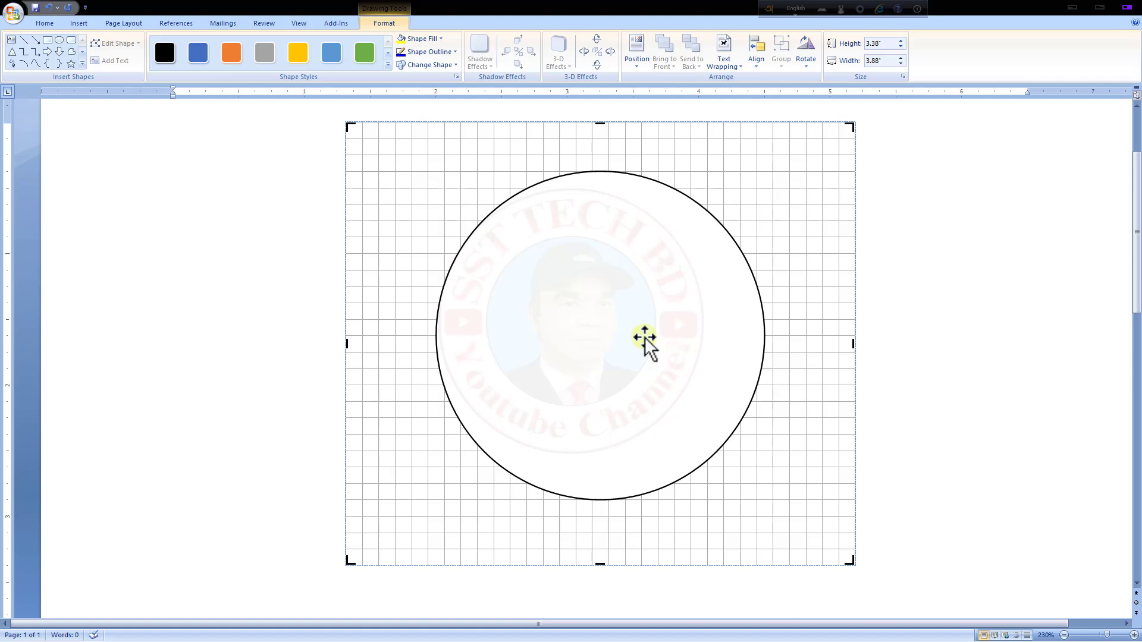
Set the circle's shape fill to No Fill
left_click(572, 248)
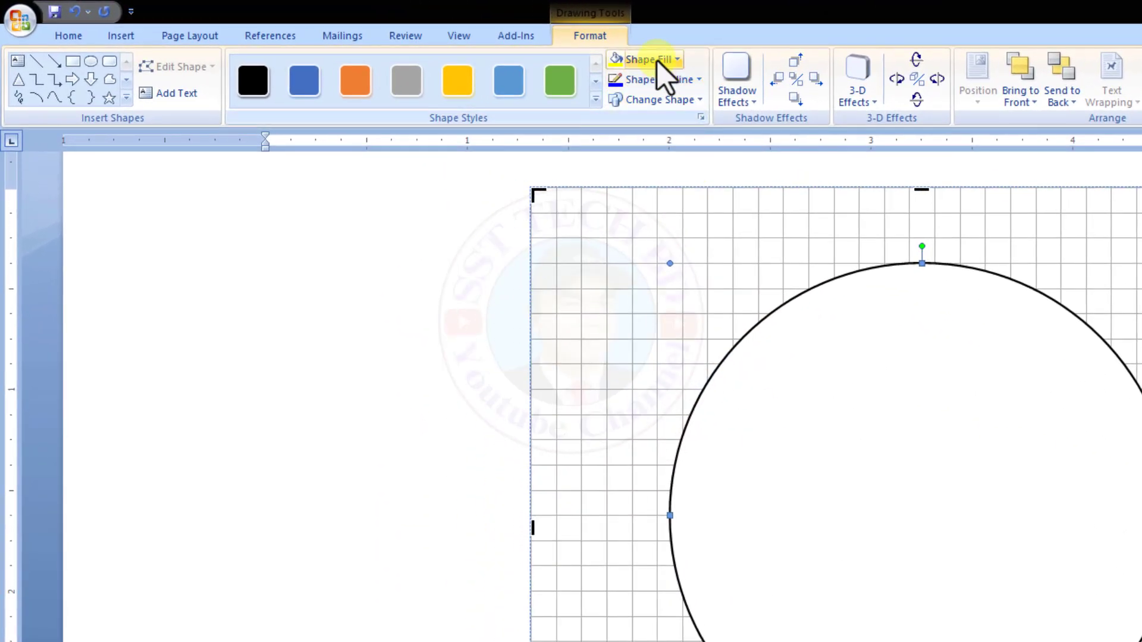
left_click(673, 64)
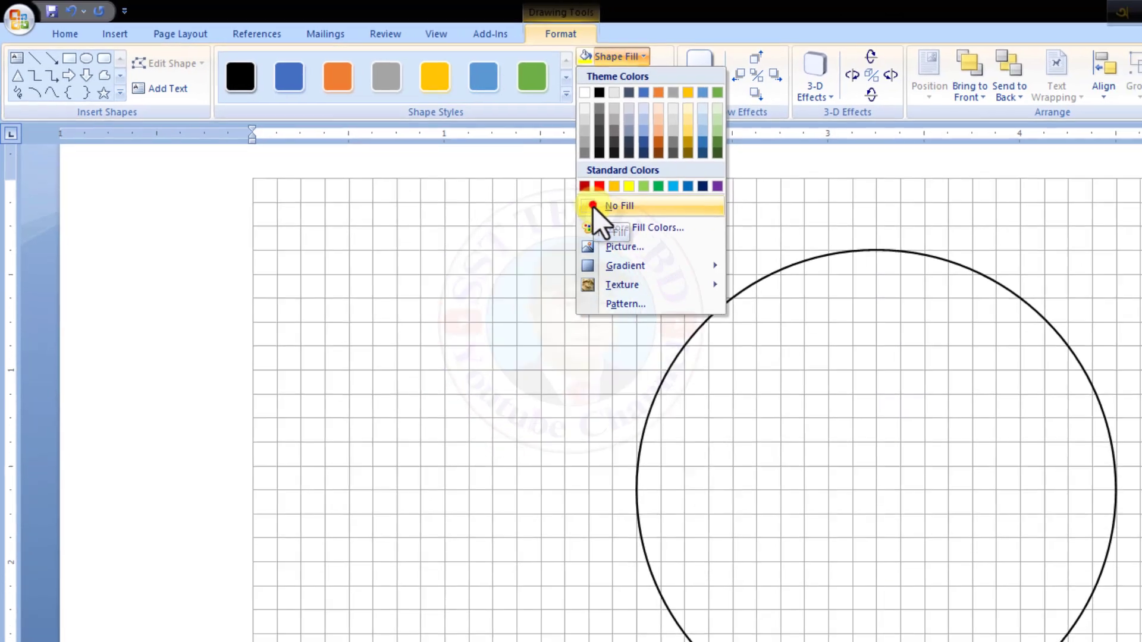
left_click(631, 218)
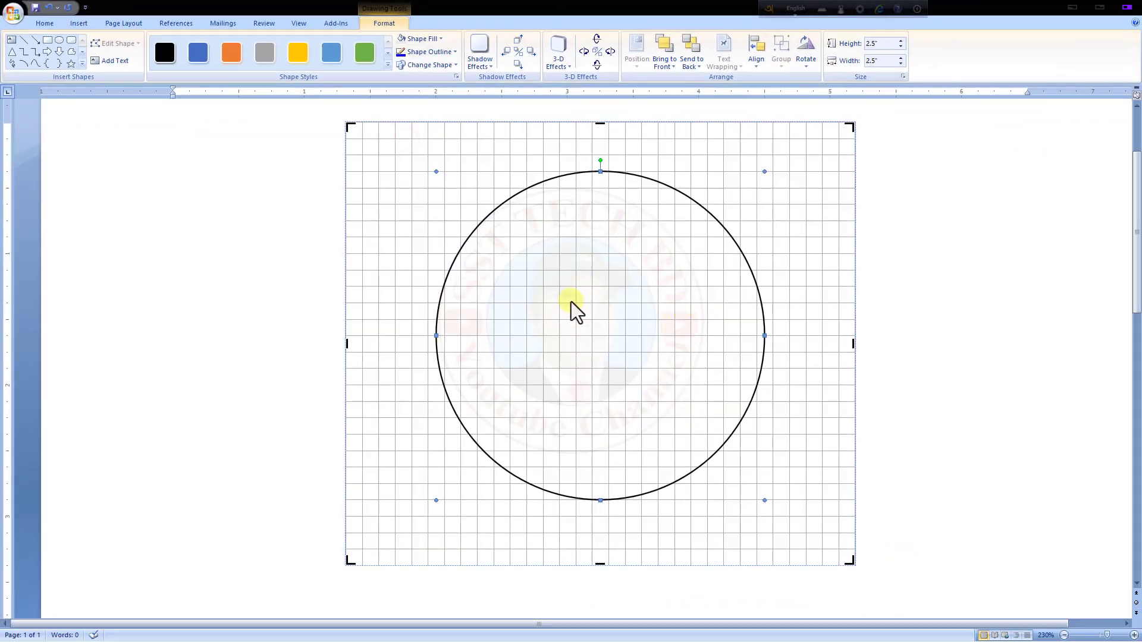
left_click(424, 40)
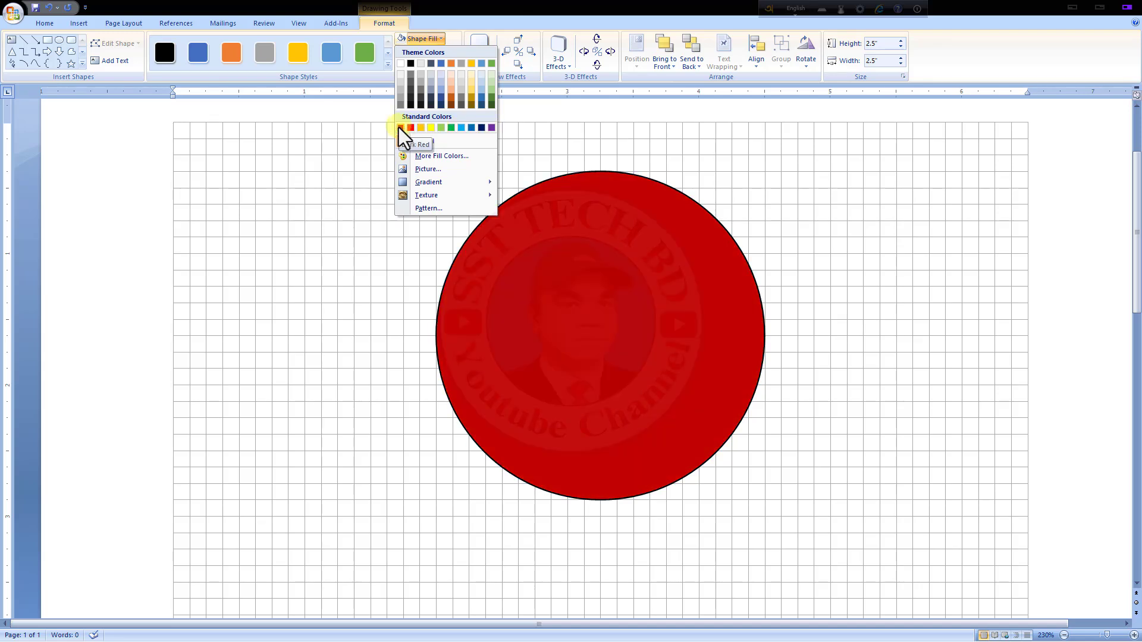
left_click(404, 141)
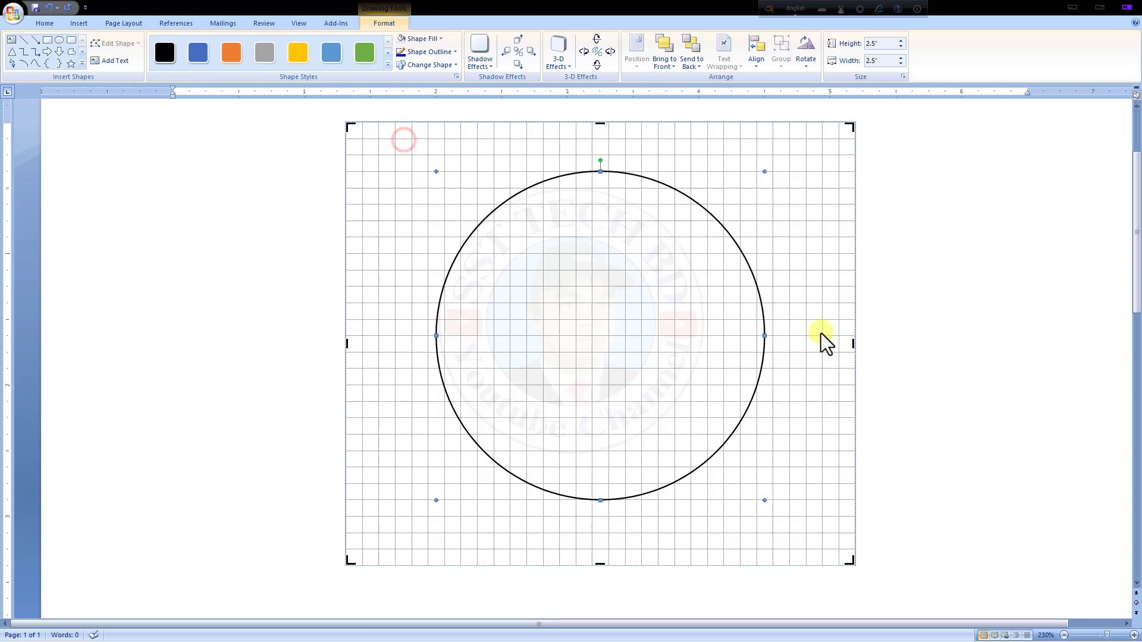
Draw a straight line from the circle's top point to its lower-left edge, about 1.76" high and 1.15" wide
left_click(641, 188)
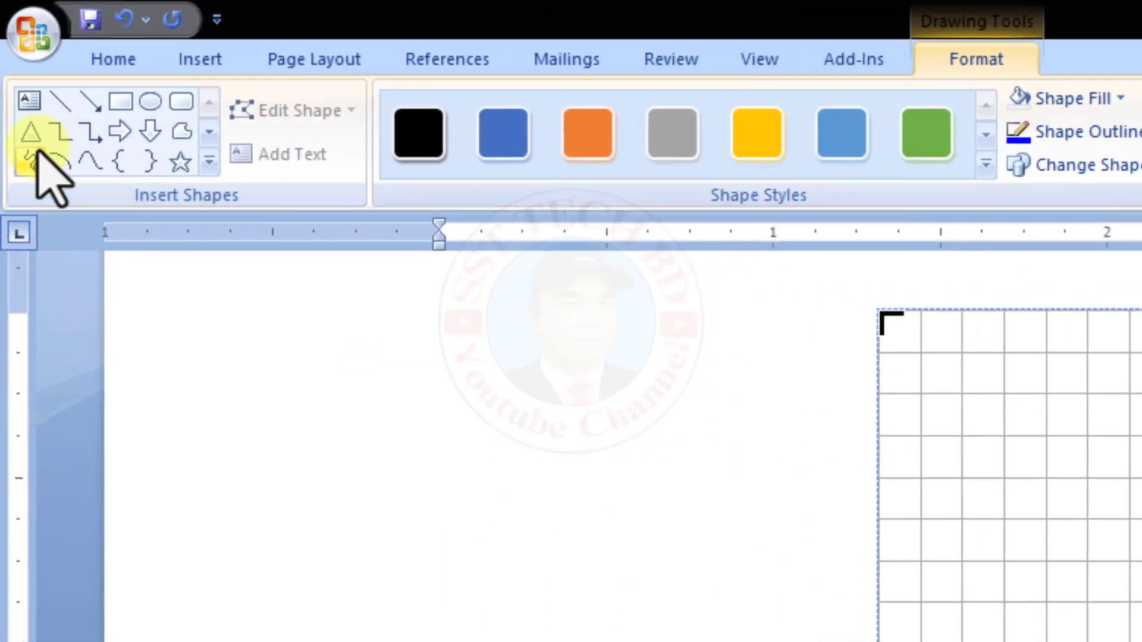
left_click(62, 101)
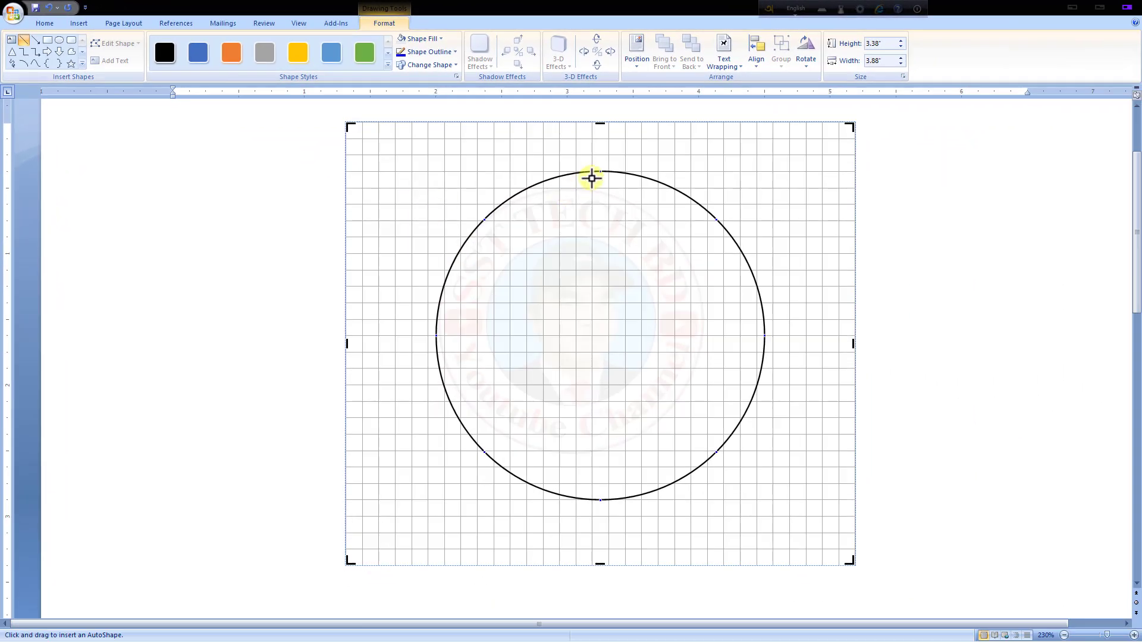
mouse_move(600, 171)
left_mouse_down()
mouse_move(563, 247)
mouse_move(436, 336)
left_mouse_up()
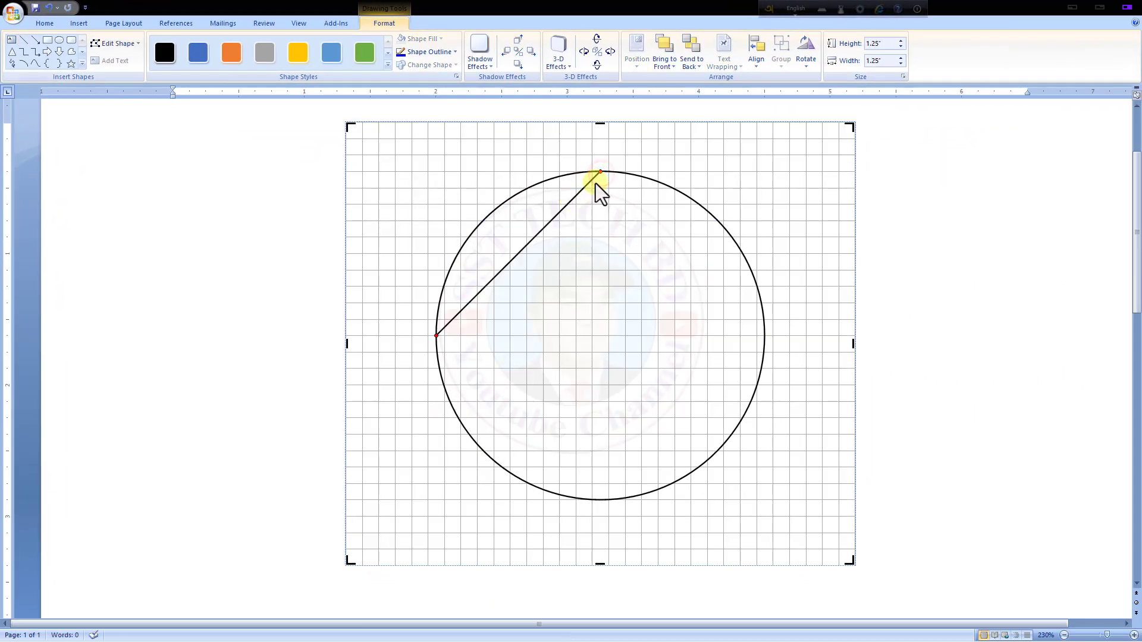
key("alt")
left_click(436, 335)
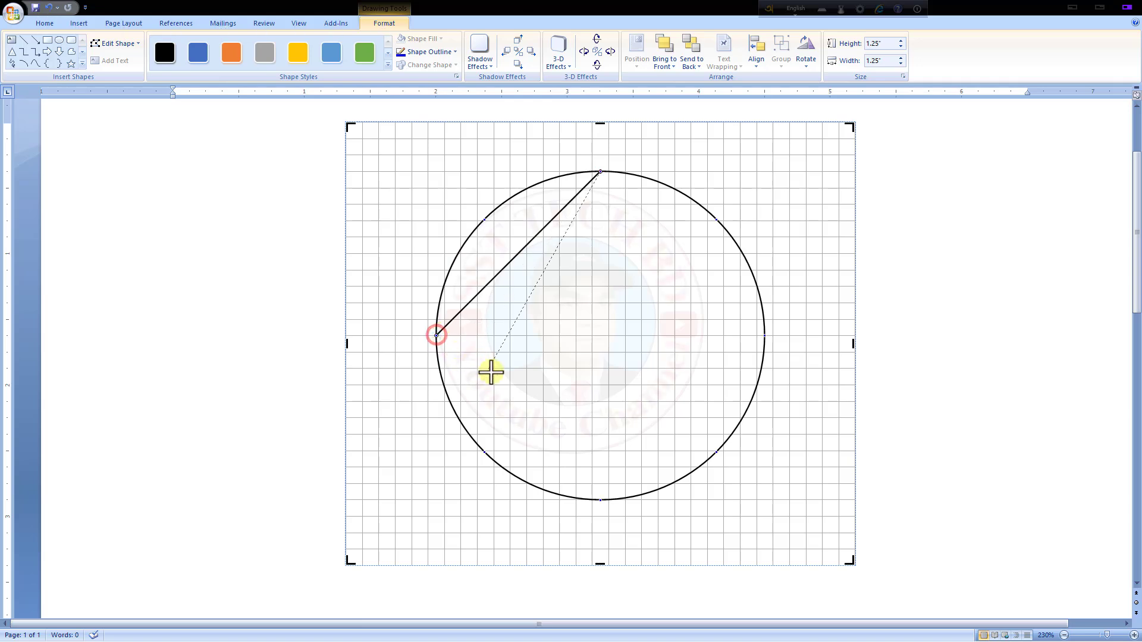
left_click(449, 403)
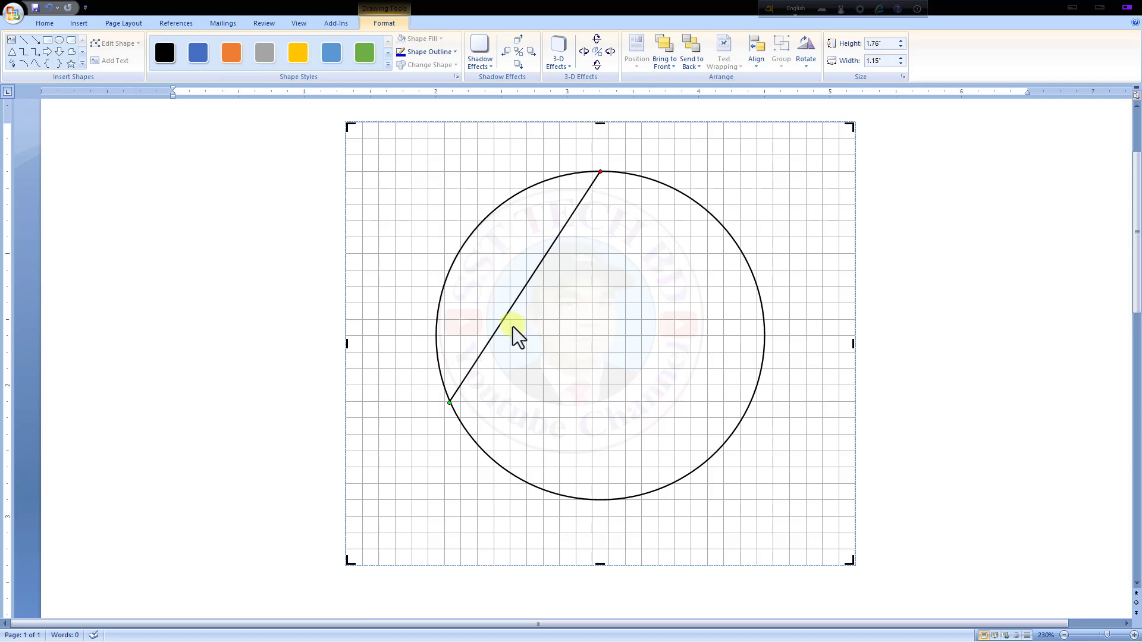
Duplicate the slanted line, flip the copy vertically, and place it from the circle's top point to its lower-right edge
key("ctrl+d")
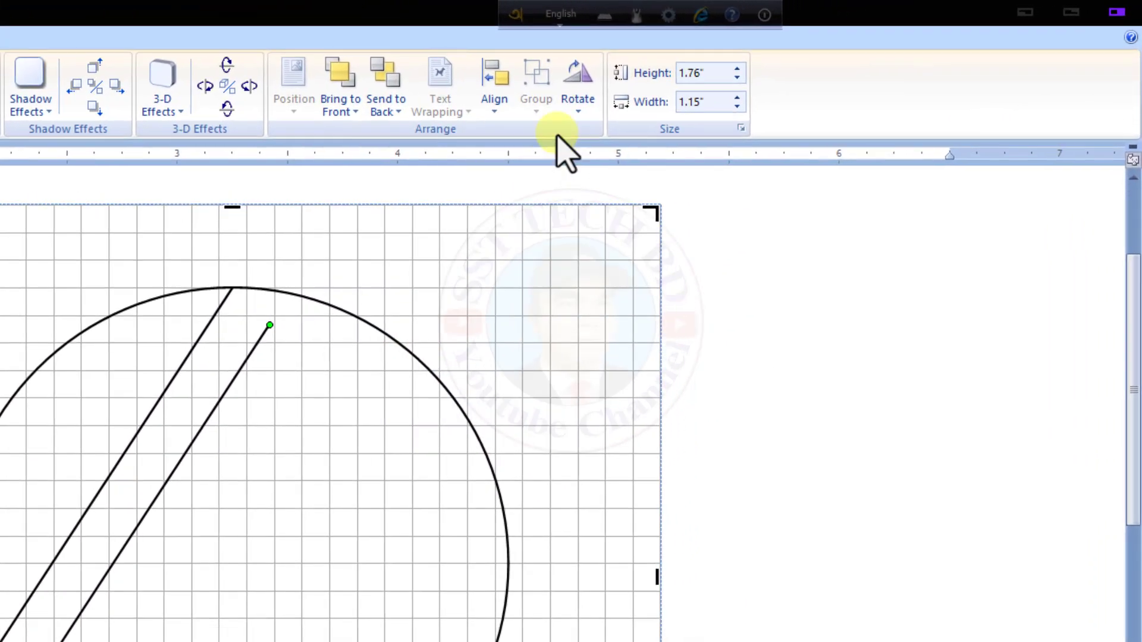
left_click(805, 65)
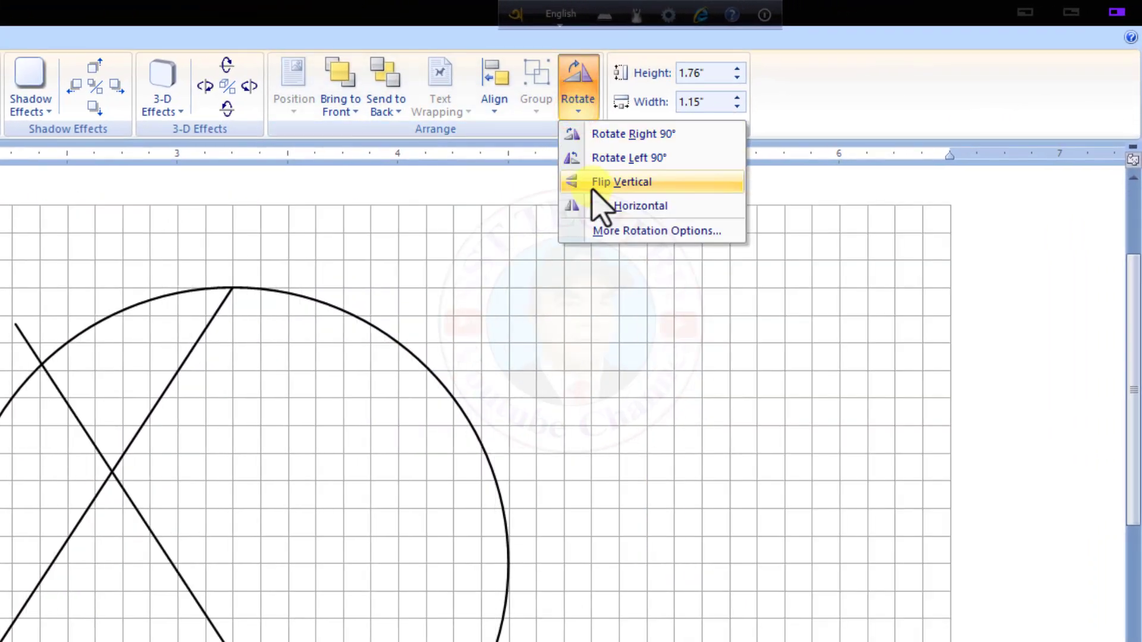
left_click(592, 181)
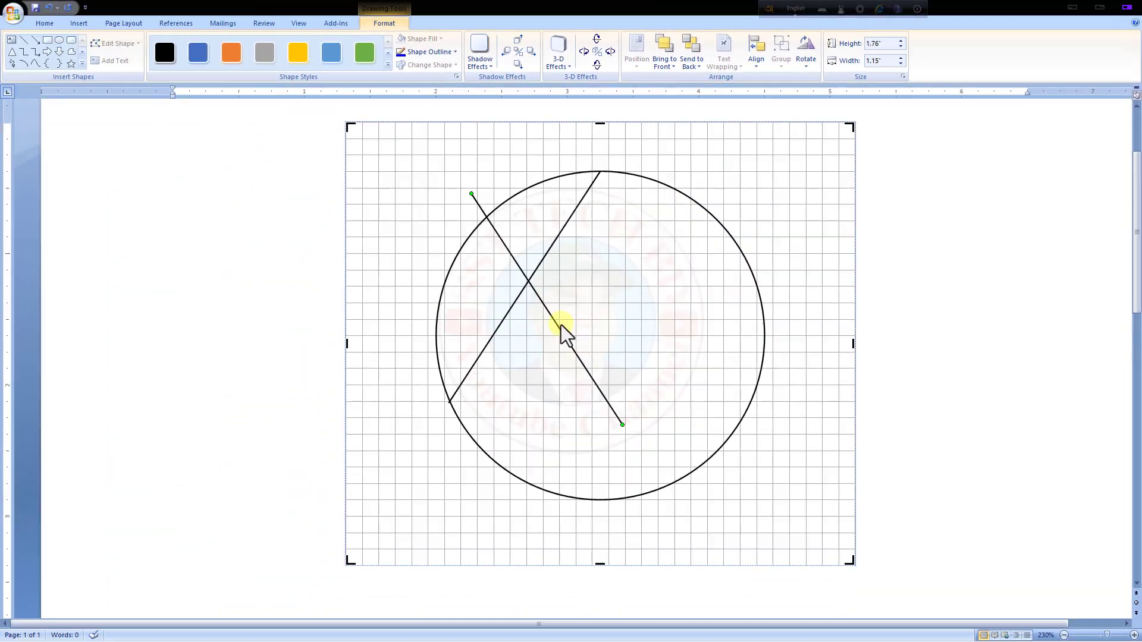
left_click_drag(554, 324, 686, 297)
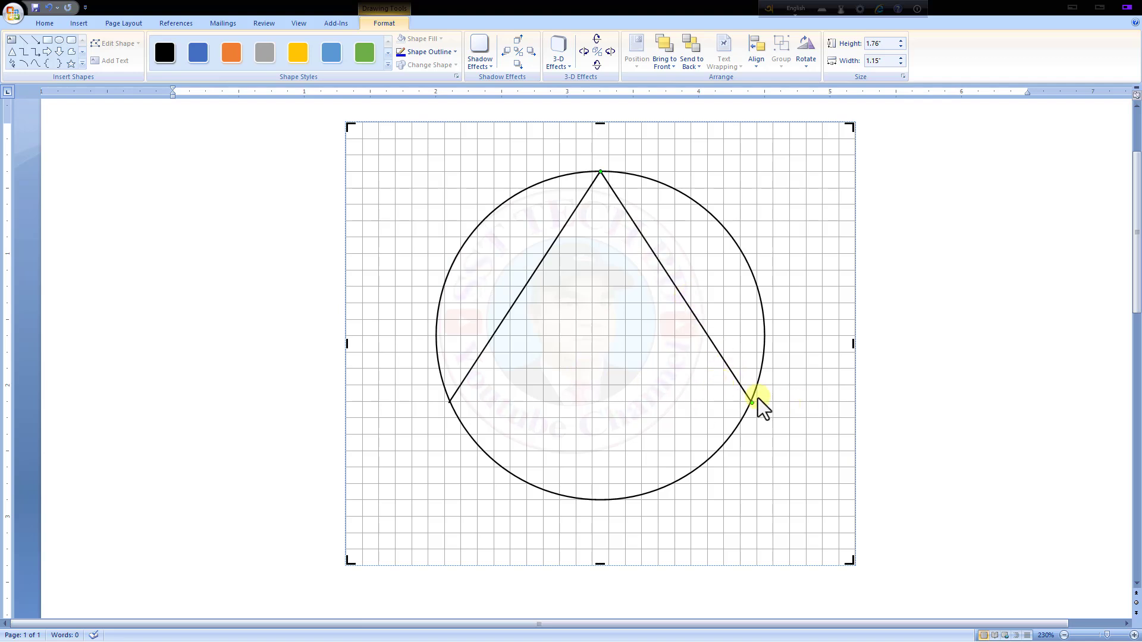
left_click(765, 404)
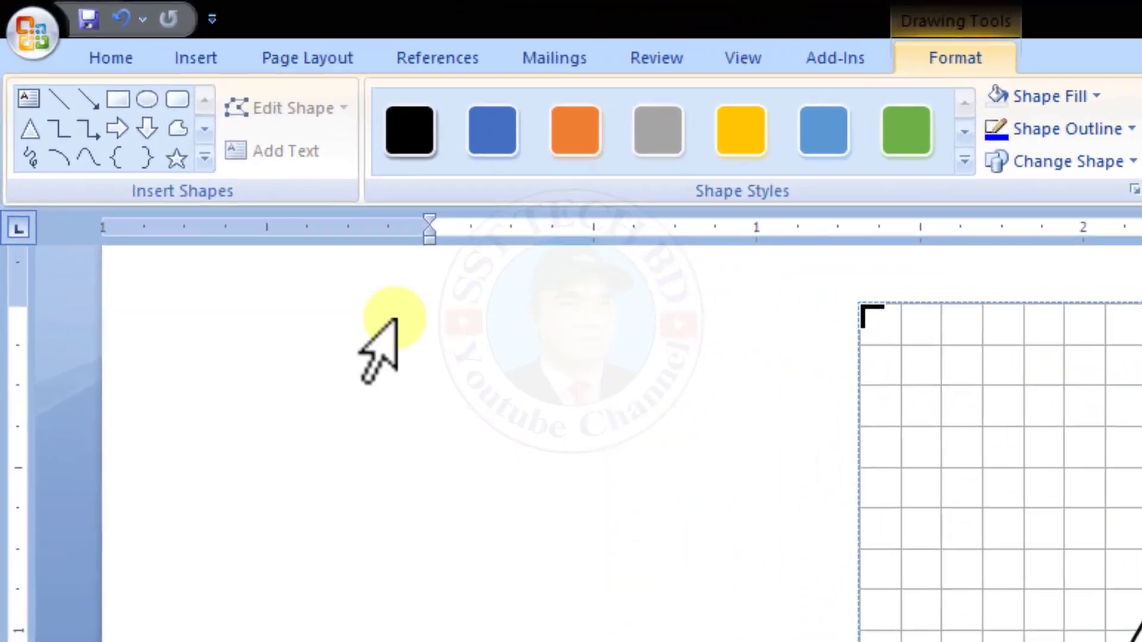
Draw a vertical arrow straight down from the circle's top point and set its height to 2"
left_click(90, 105)
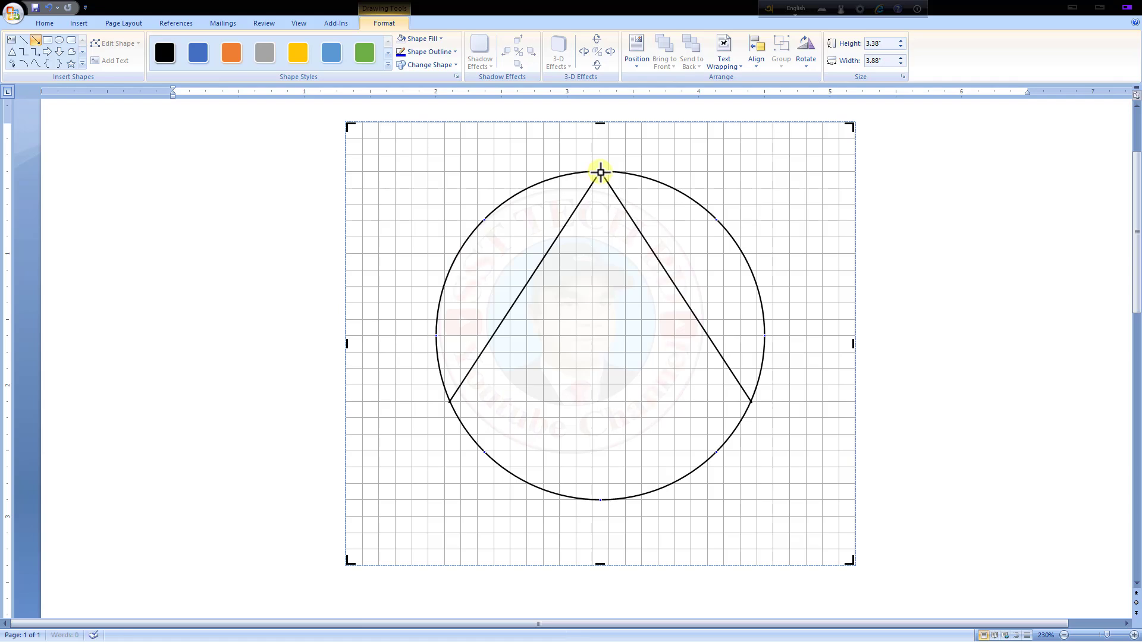
left_click_drag(600, 172, 600, 499)
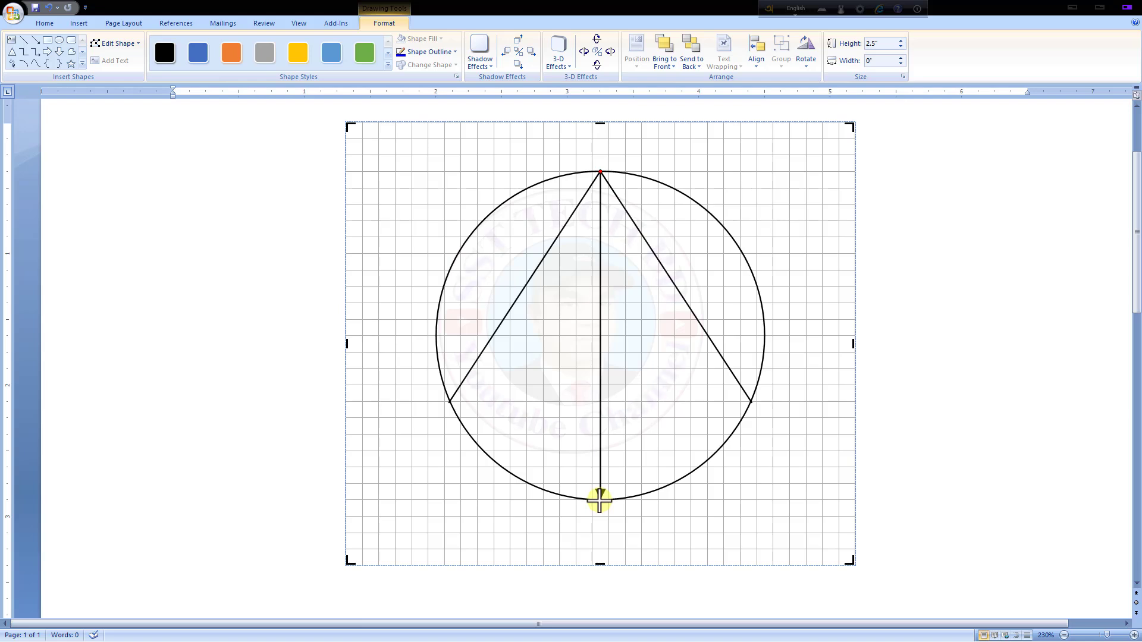
left_click_drag(599, 501, 599, 425)
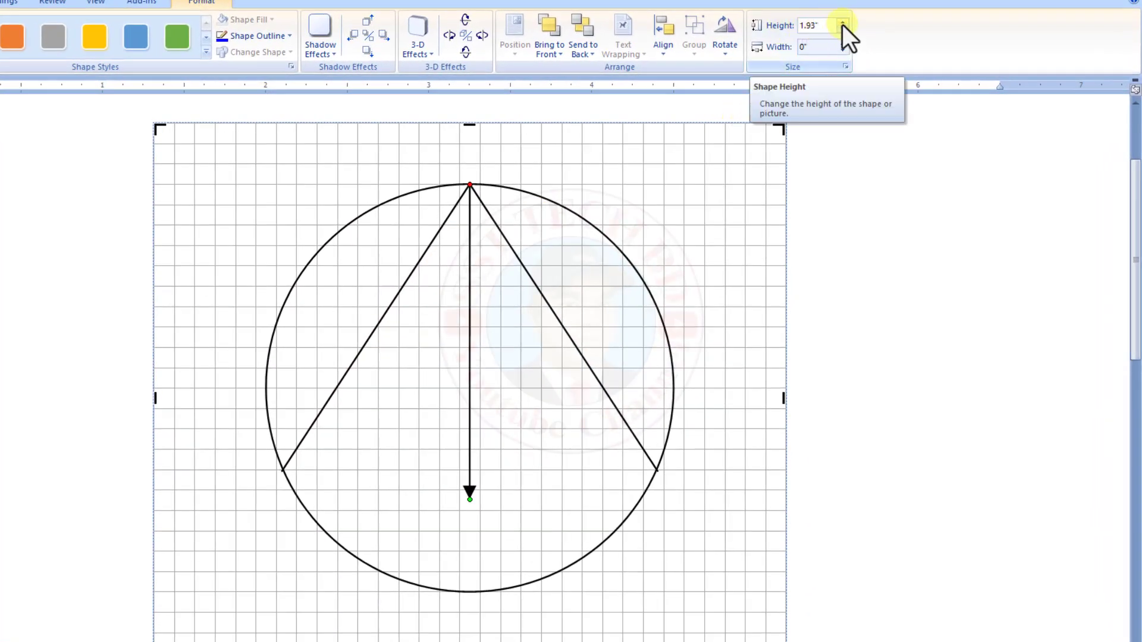
left_click(842, 24)
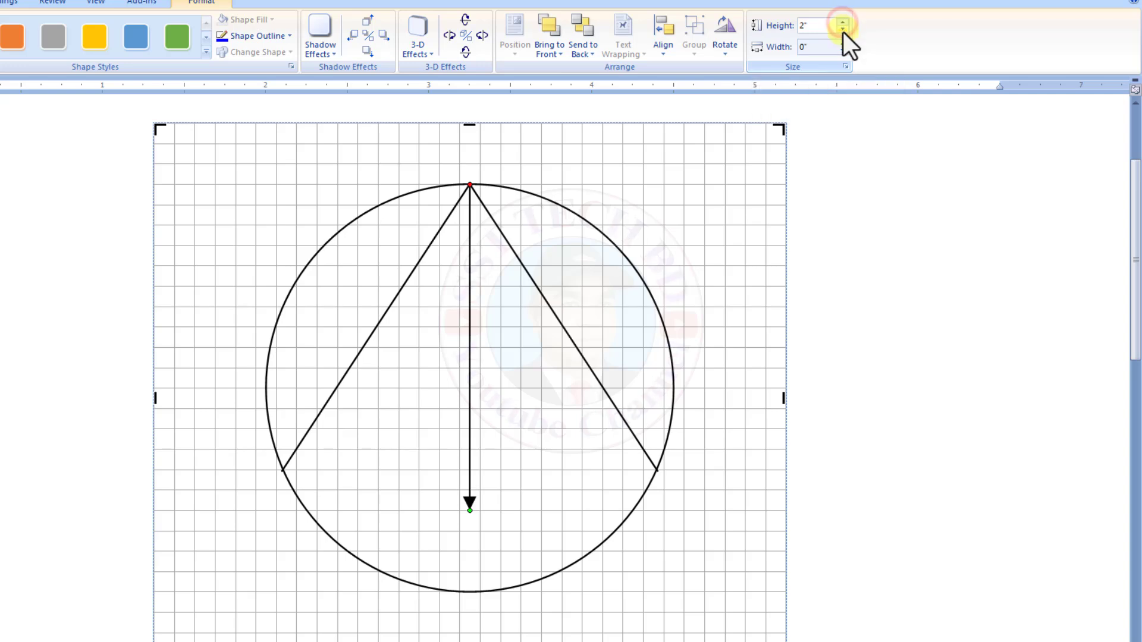
Set the vertical arrow's height to 1.9"
left_click(842, 29)
left_click(842, 31)
left_click(843, 30)
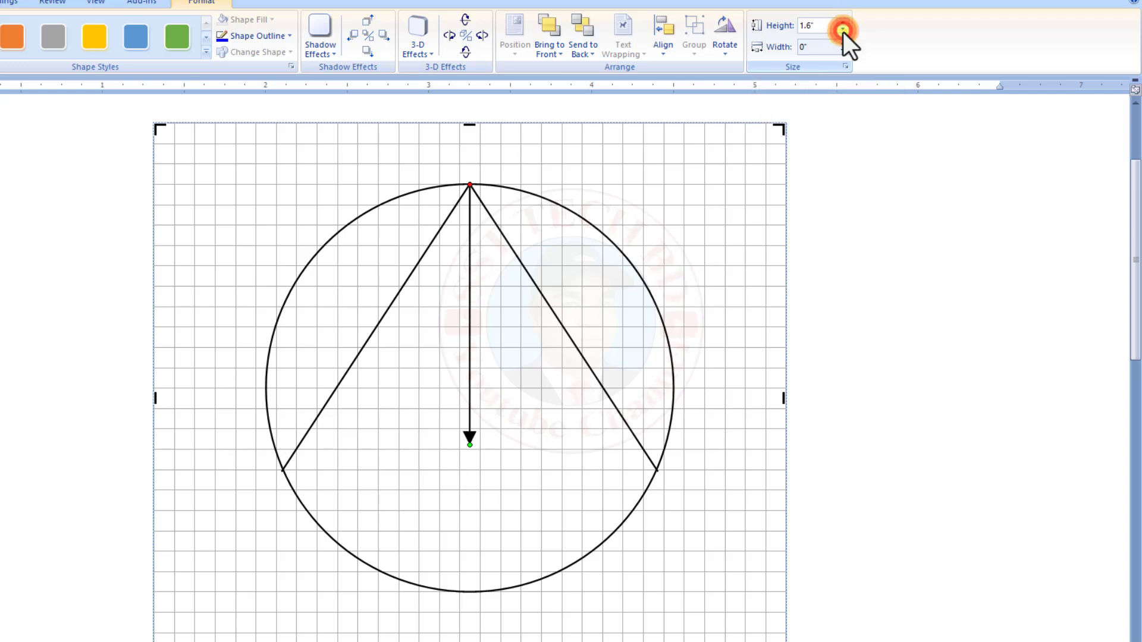
left_click(843, 22)
left_click(844, 22)
left_click(843, 22)
left_click(844, 22)
left_click(843, 30)
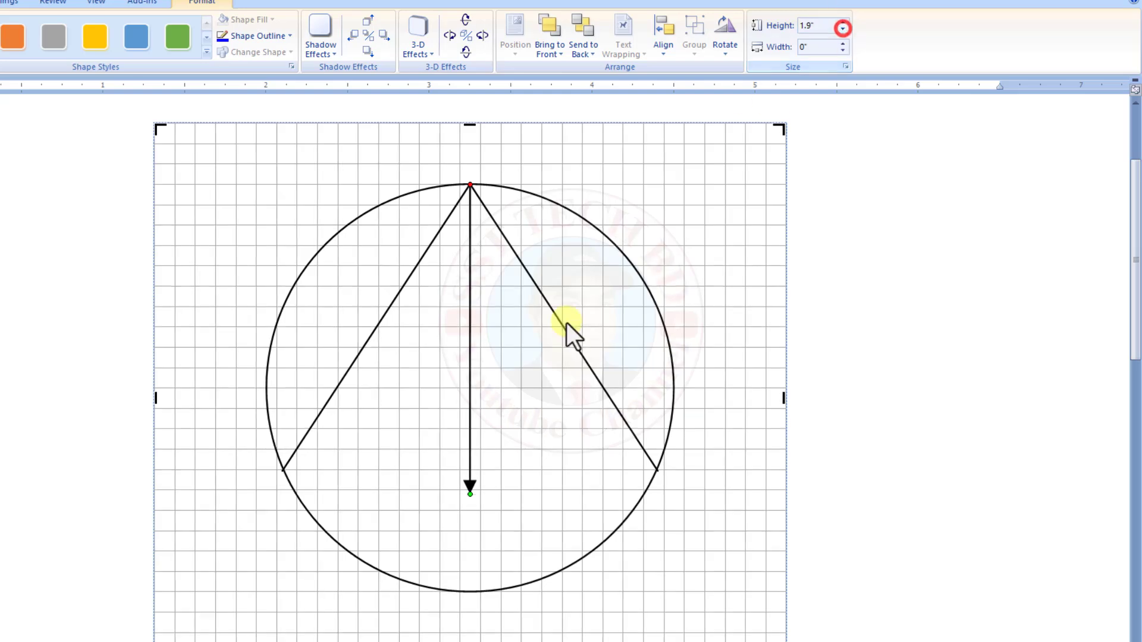
left_click(543, 470)
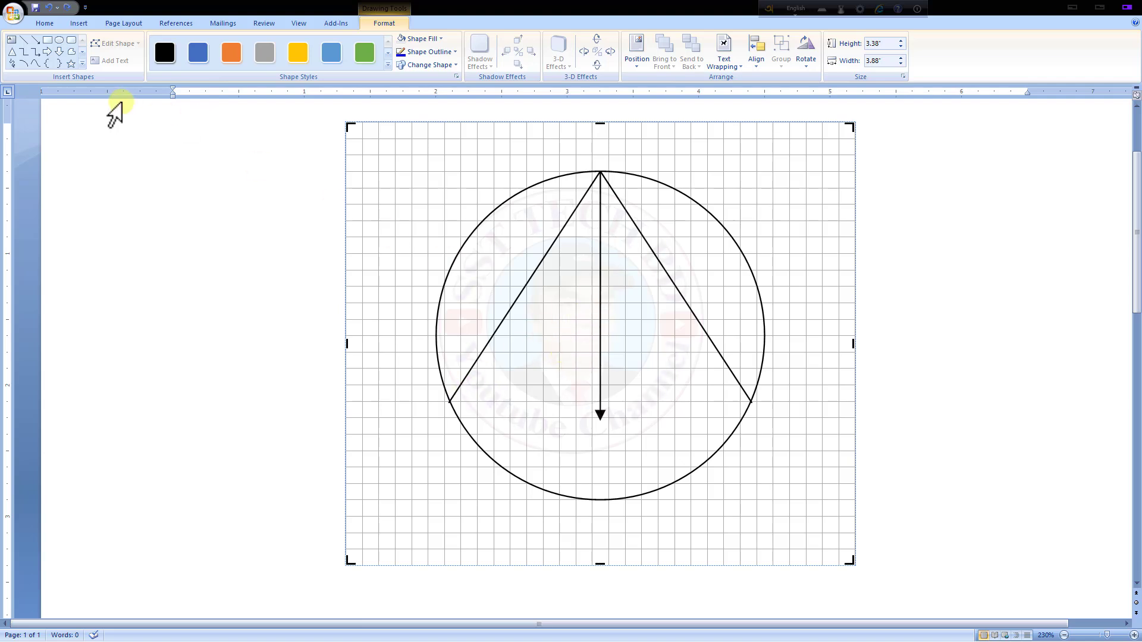
Draw a straight line from the circle's centre to the lower end of the left slanted line, about 0.51" high and 1.15" wide
left_click(22, 42)
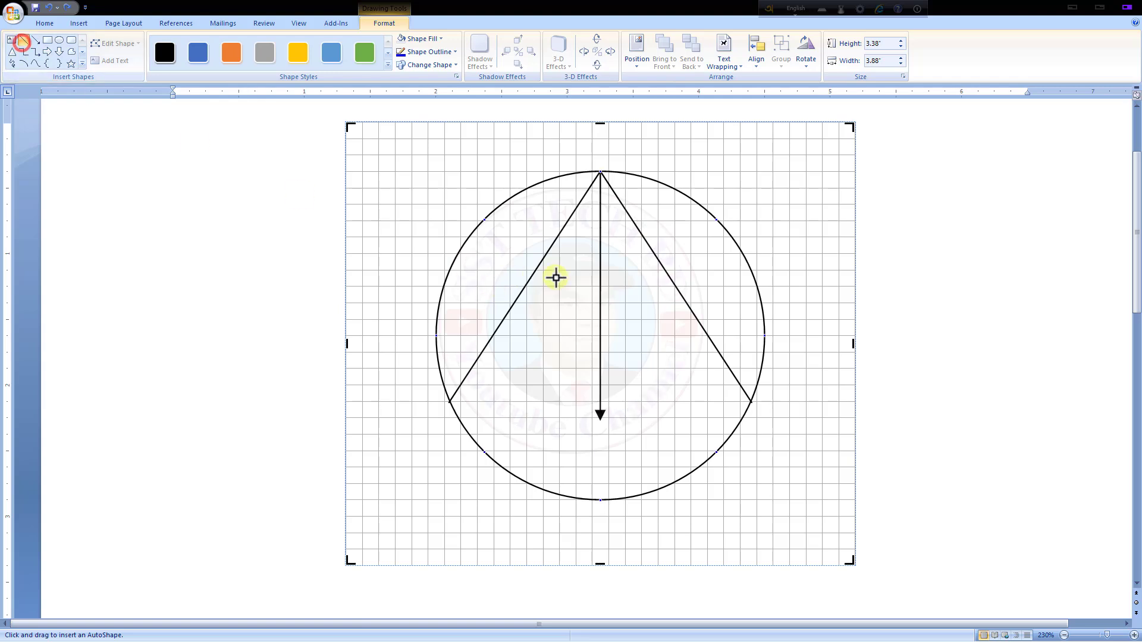
left_click_drag(584, 266, 485, 452)
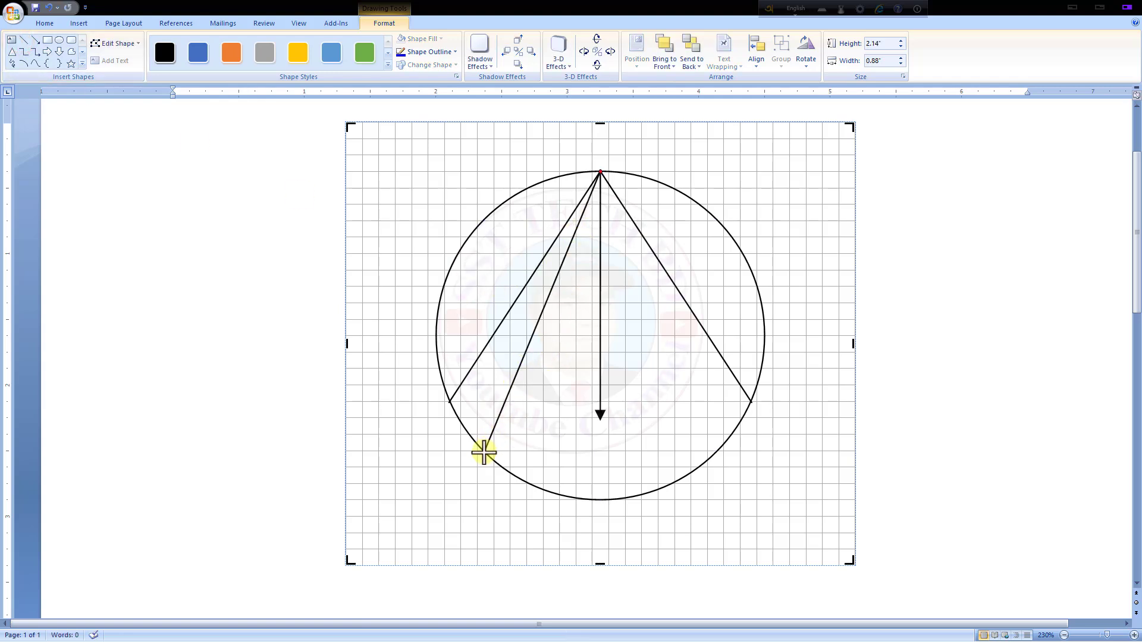
mouse_move(484, 452)
left_mouse_down()
mouse_move(490, 400)
mouse_move(455, 404)
mouse_move(470, 409)
left_mouse_up()
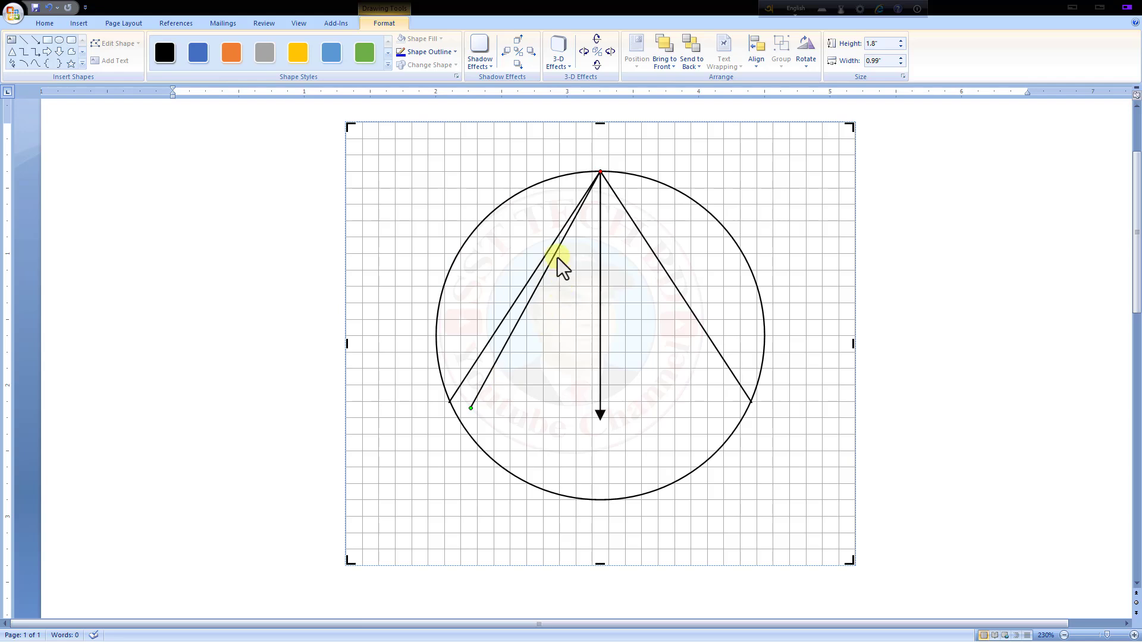
left_click_drag(600, 171, 602, 336)
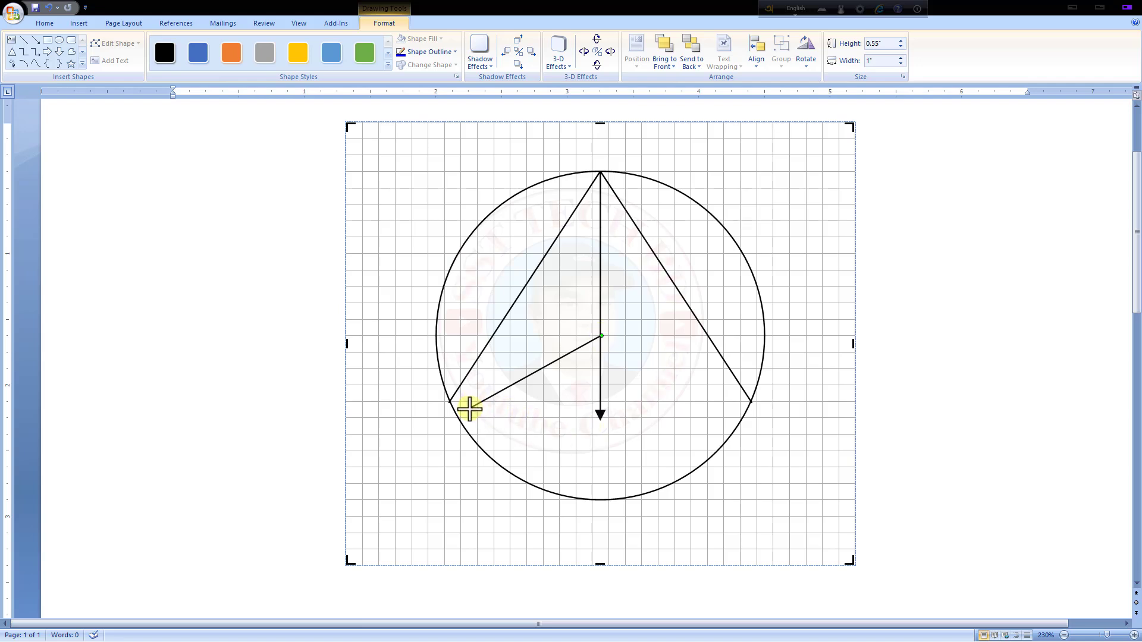
left_click_drag(470, 409, 449, 403)
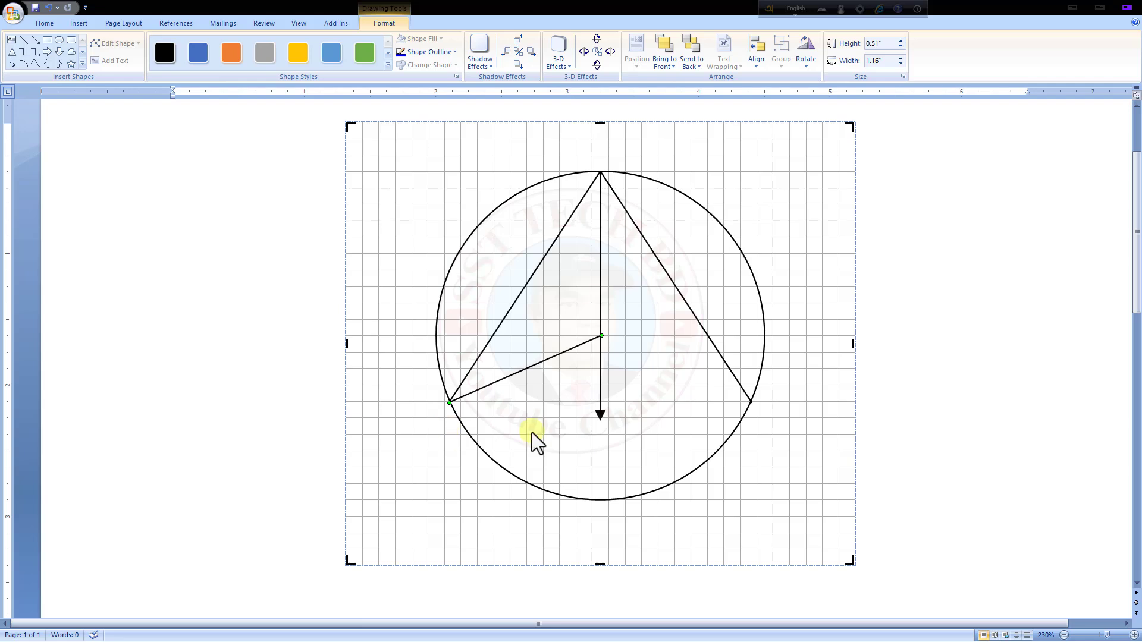
left_click(557, 395)
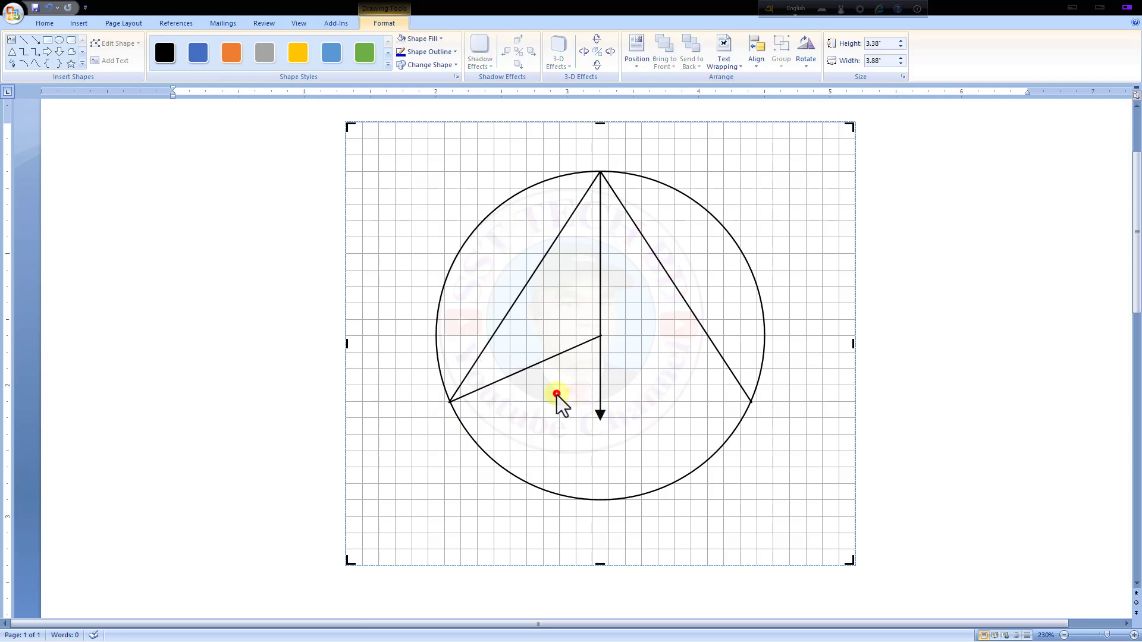
left_click(541, 360)
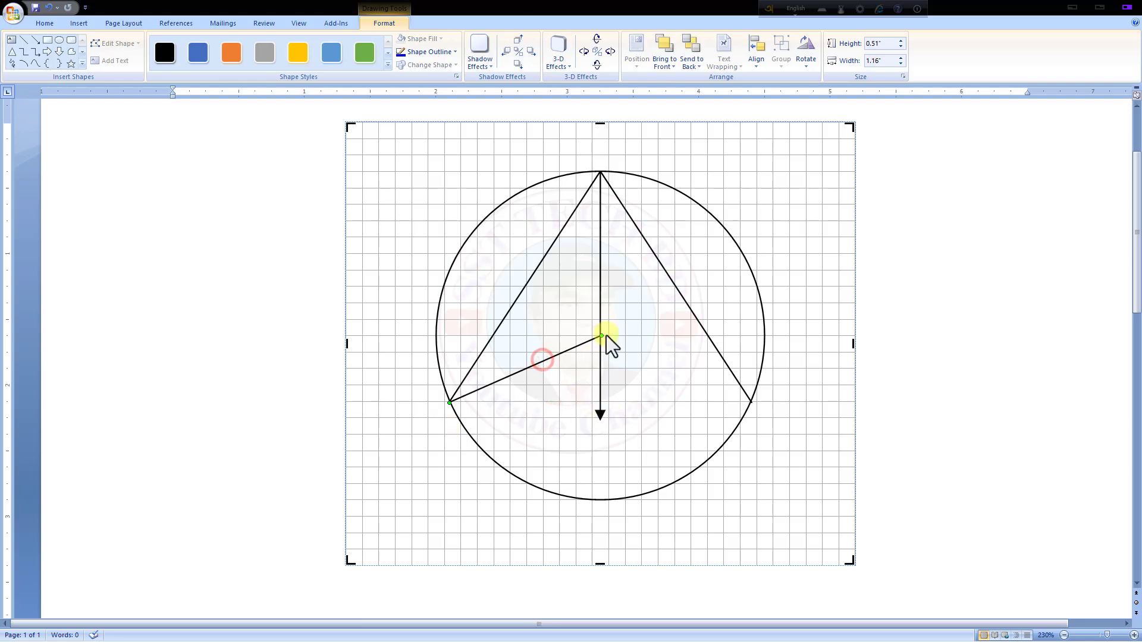
left_click_drag(601, 336, 600, 337)
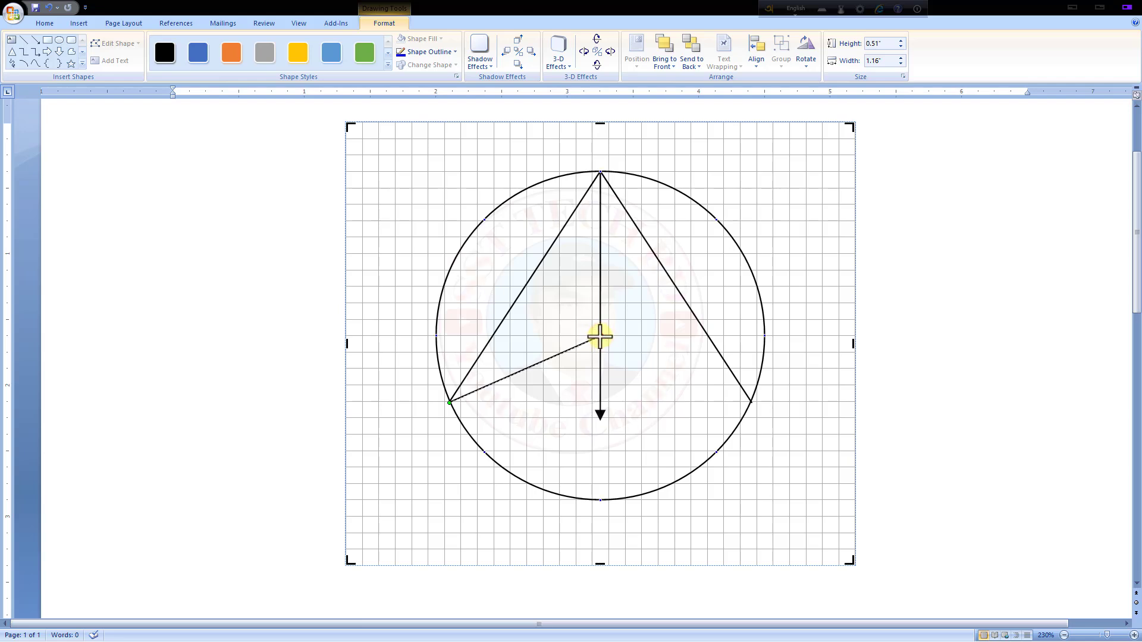
left_click(516, 394)
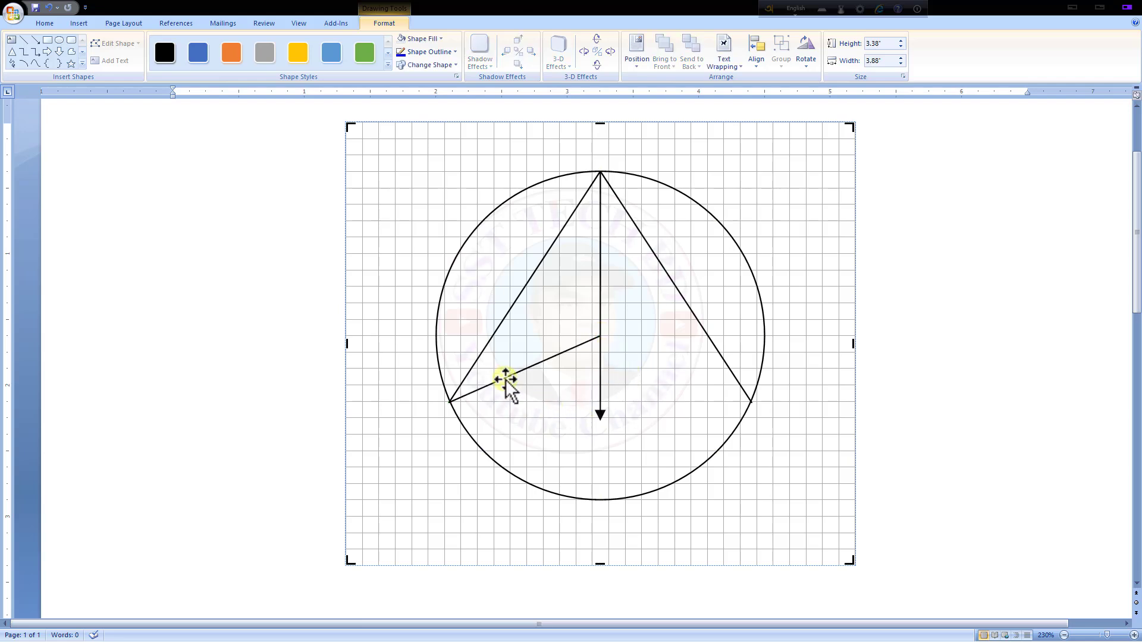
Duplicate the line from the circle's centre, flip the copy vertically, and place it from the centre to the right slanted line's lower end
left_click(506, 379)
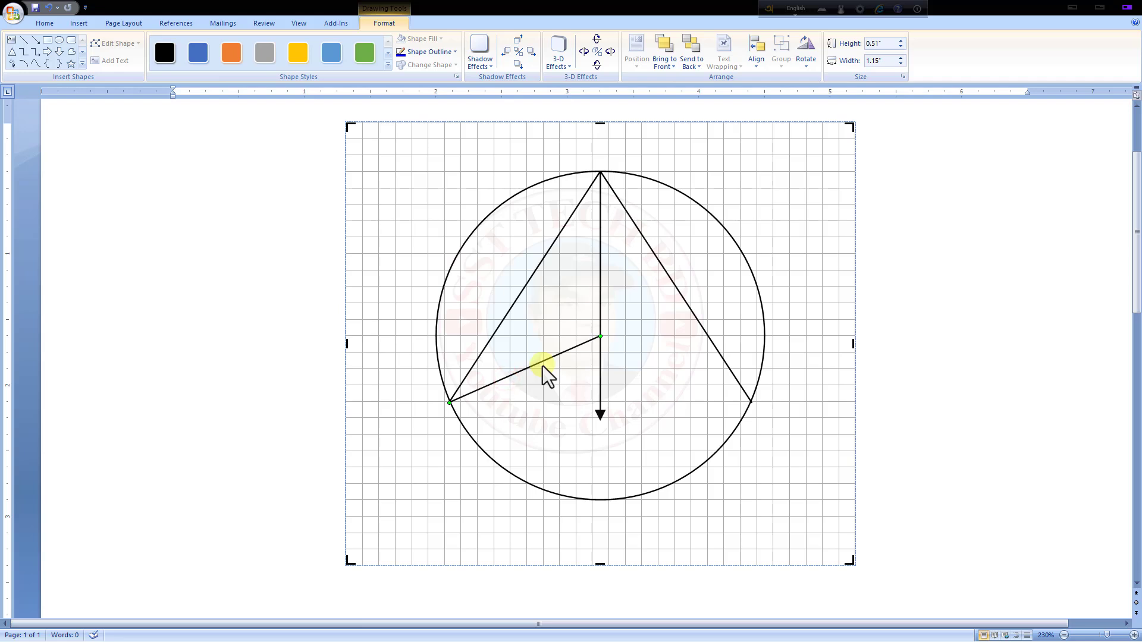
left_click_drag(541, 369, 563, 391)
left_click(804, 66)
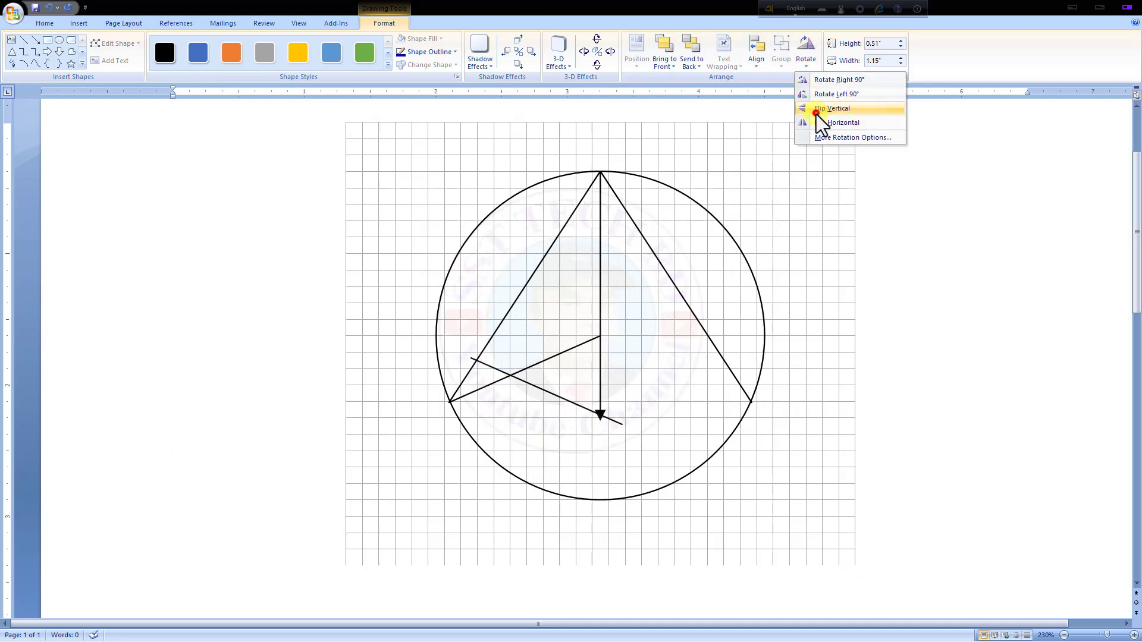
left_click(816, 111)
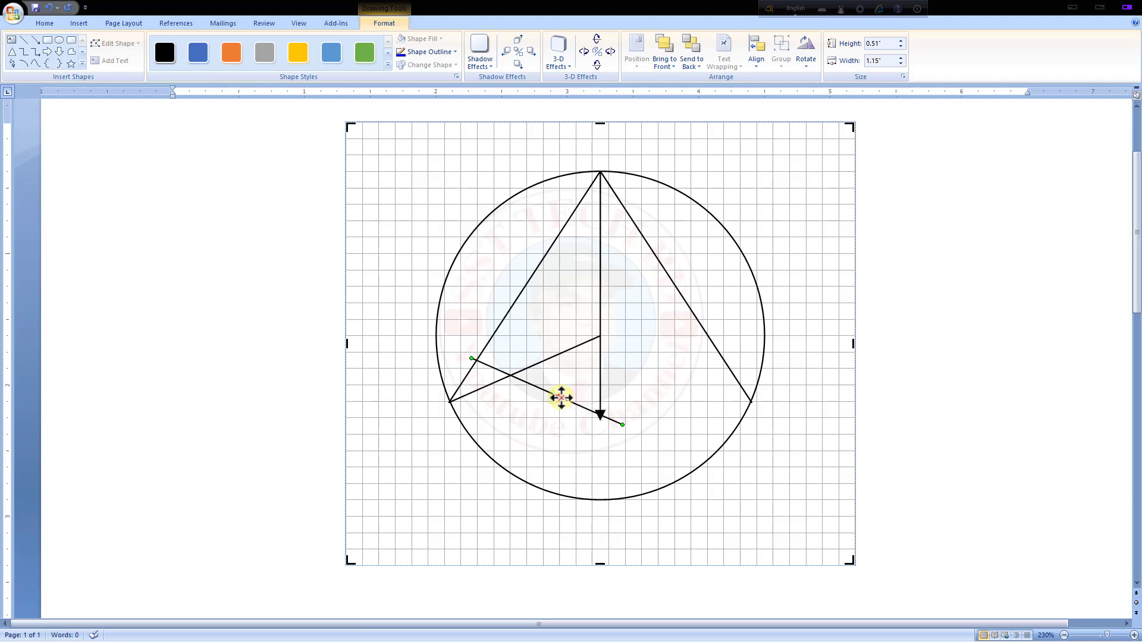
left_click_drag(561, 397, 684, 377)
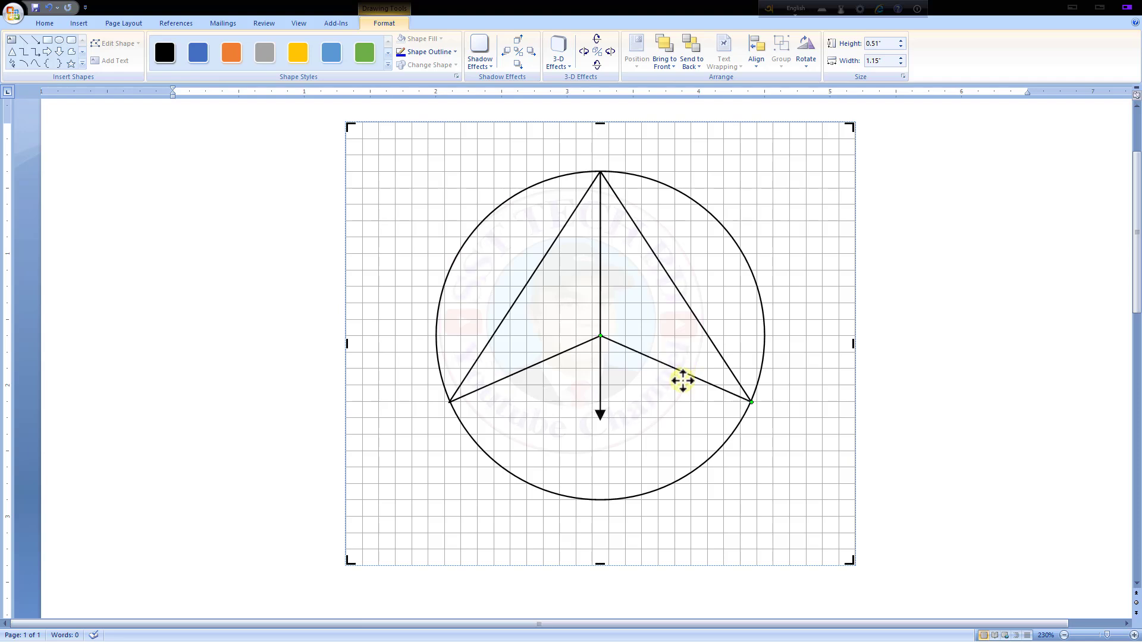
left_click(632, 343)
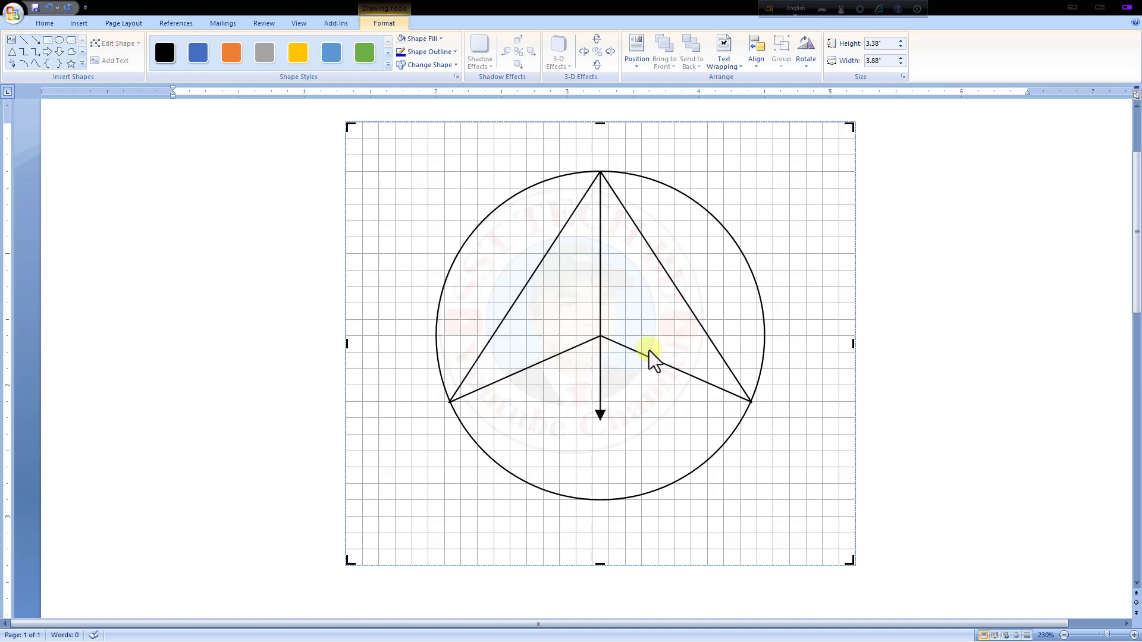
Draw an arc about 0.38" high and 0.38" wide outside the circle's upper-left edge and rotate it into a symmetric, upward-opening curve
left_click(455, 65)
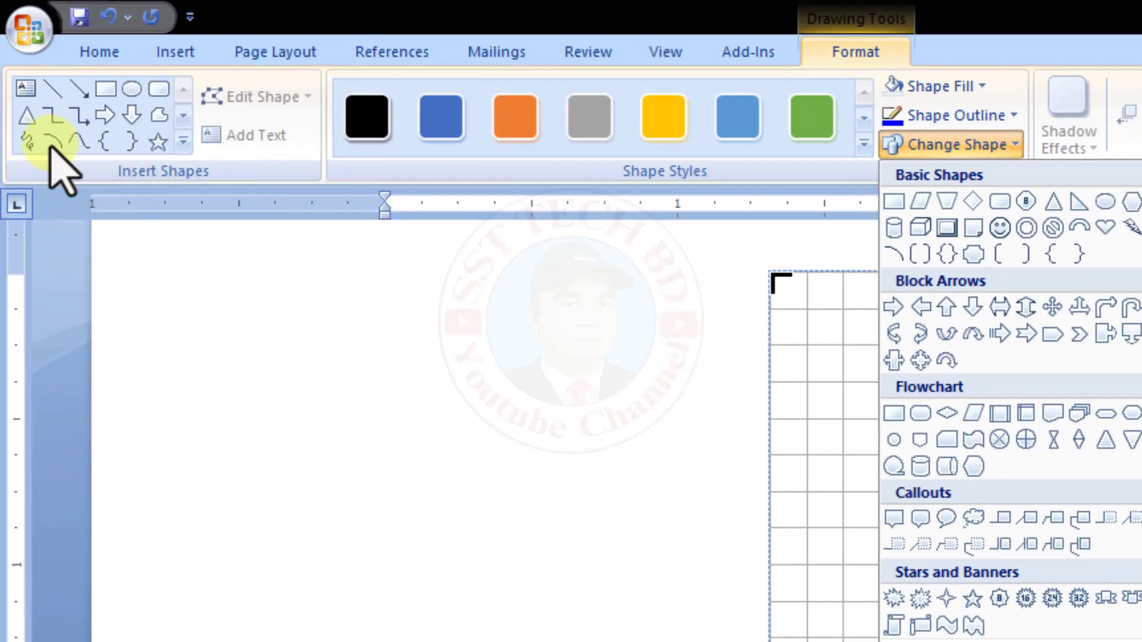
left_click(50, 143)
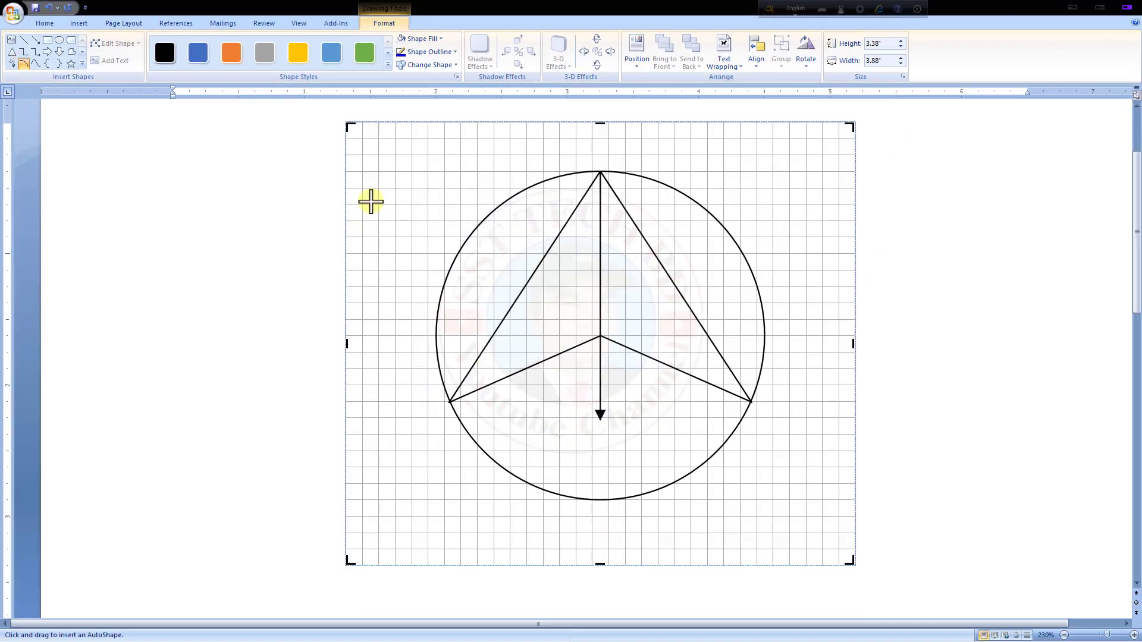
left_click_drag(374, 203, 427, 254)
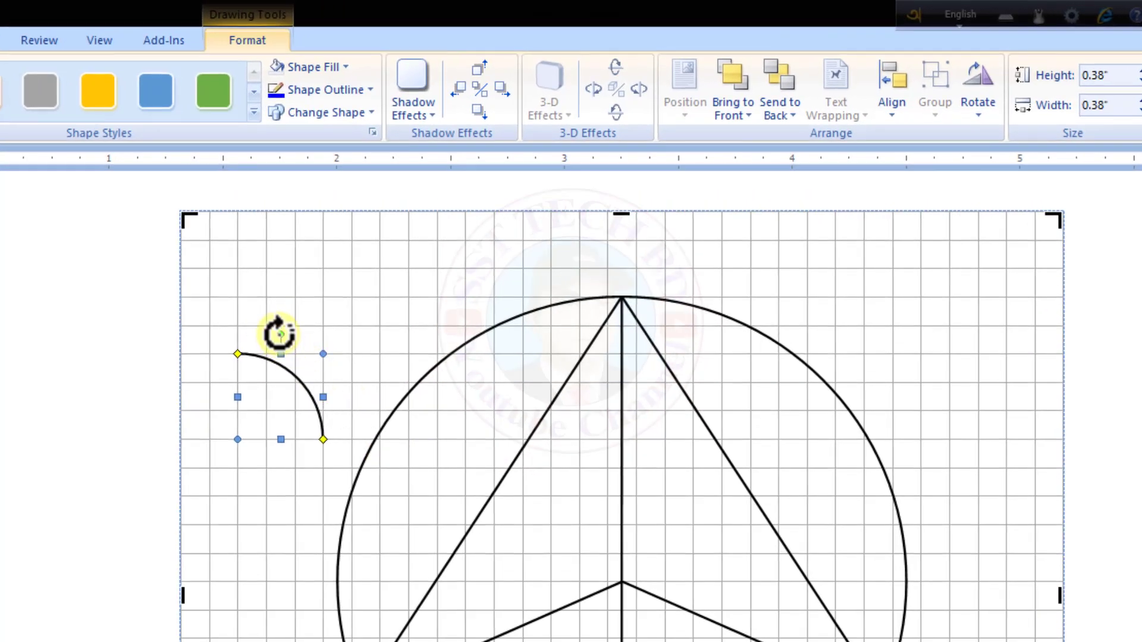
left_click_drag(278, 334, 627, 623)
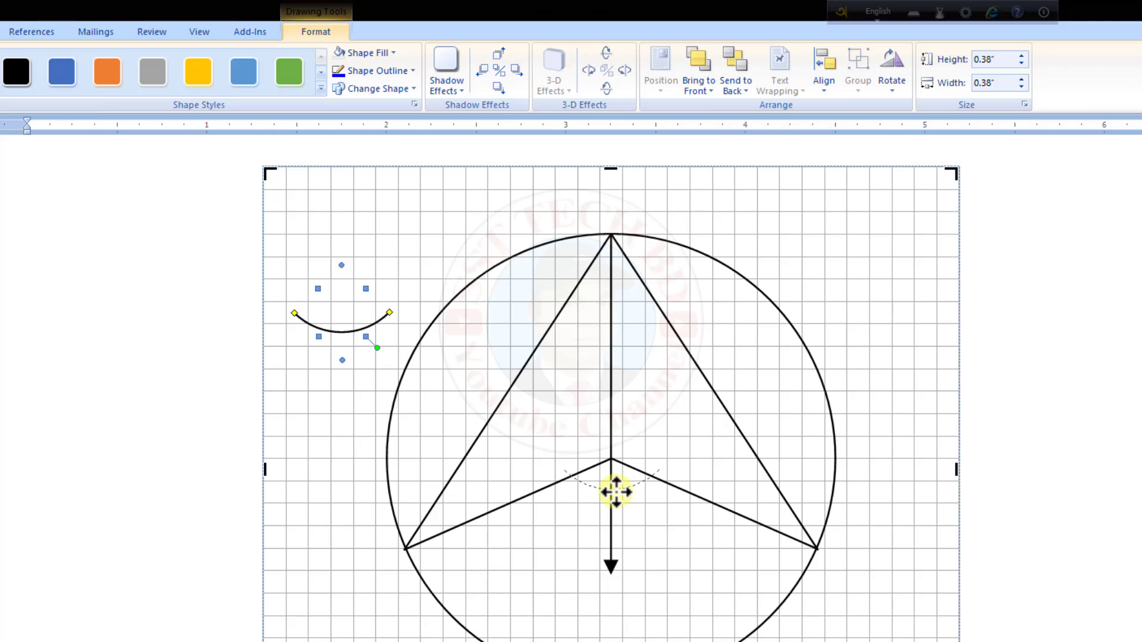
Move the arc just below the circle's centre so that its ends meet the two lines running from the centre
left_click_drag(615, 491, 615, 492)
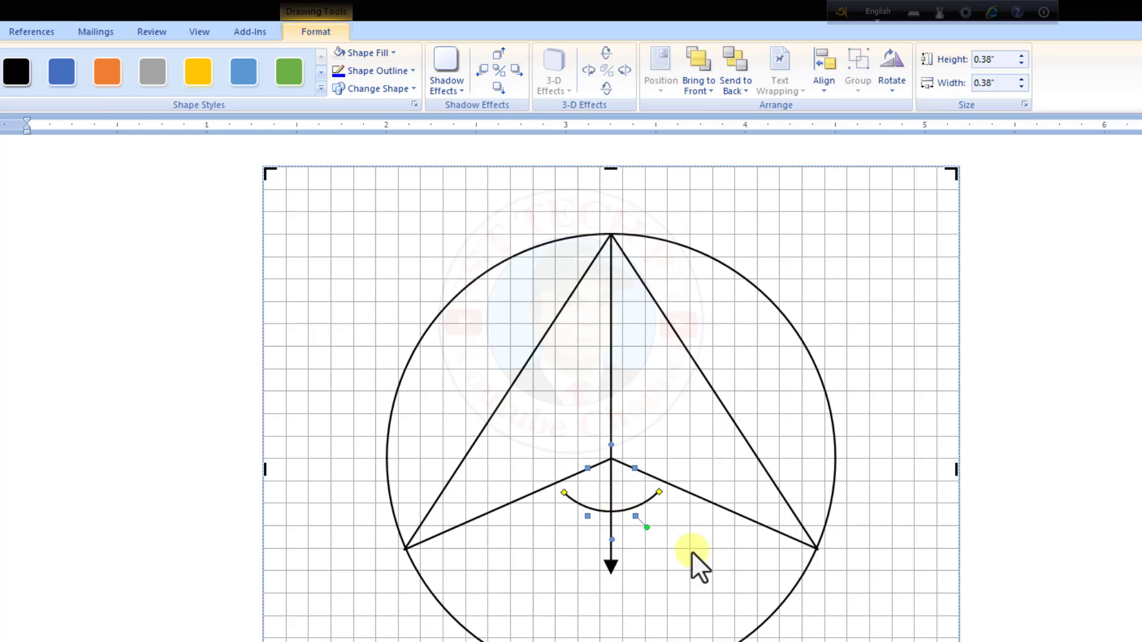
key("ctrl+Up")
key("ctrl+Up")
key("ctrl+Up")
key("ctrl+Up")
key("ctrl+Up")
key("ctrl+Up")
key("ctrl+Up")
key("ctrl+Up")
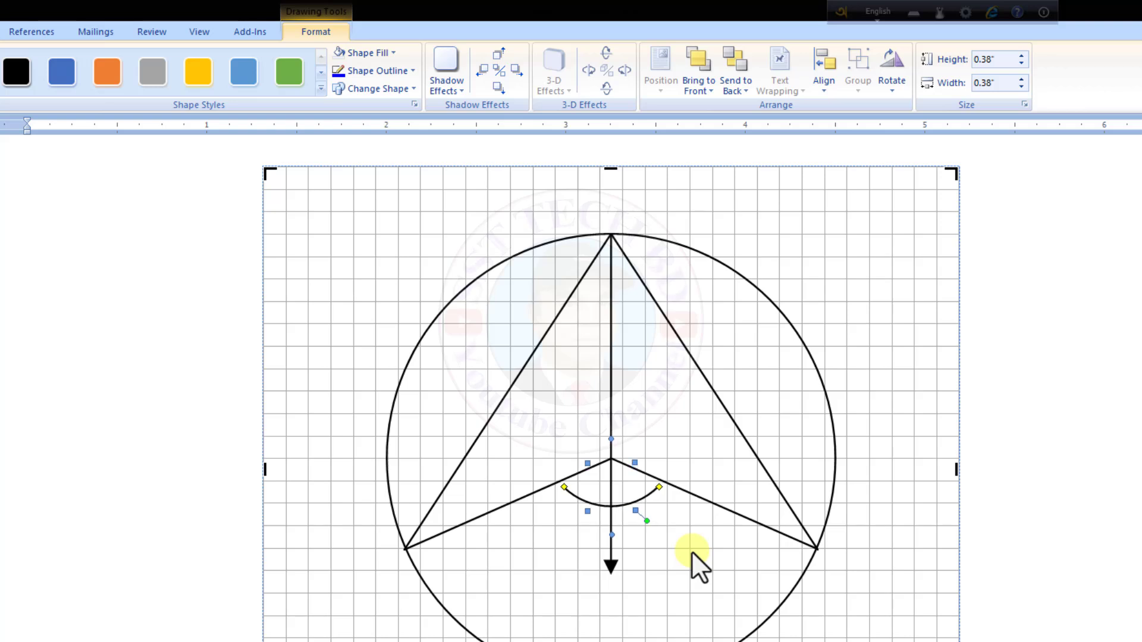
key("ctrl+Up")
key("ctrl+Up")
key("ctrl+Up")
key("ctrl+Up")
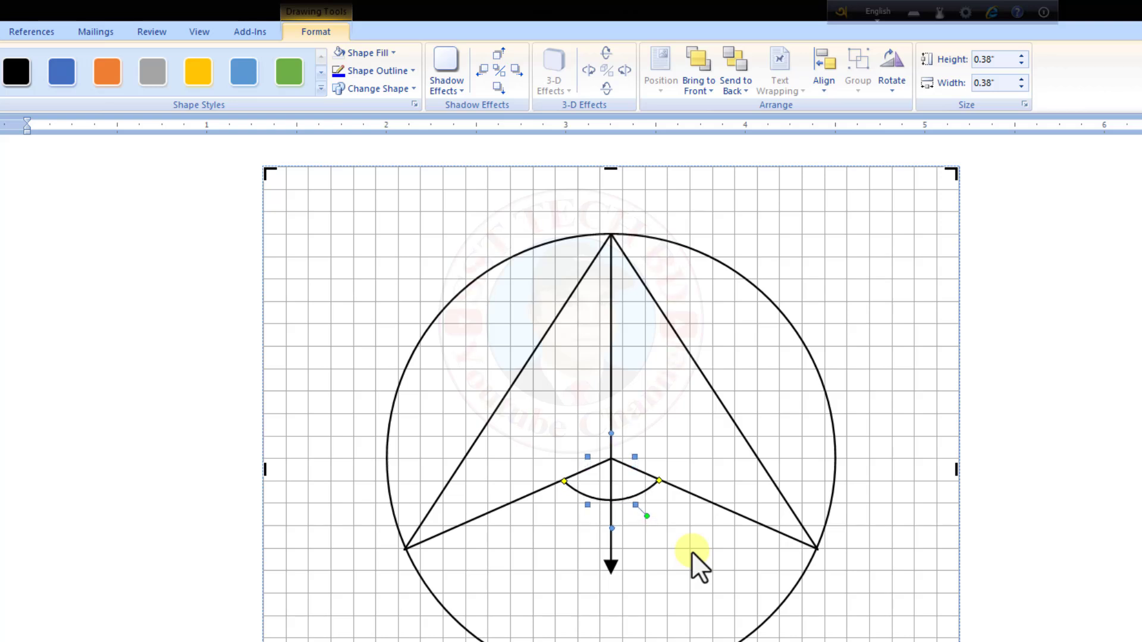
key("ctrl+Up")
left_click(823, 616)
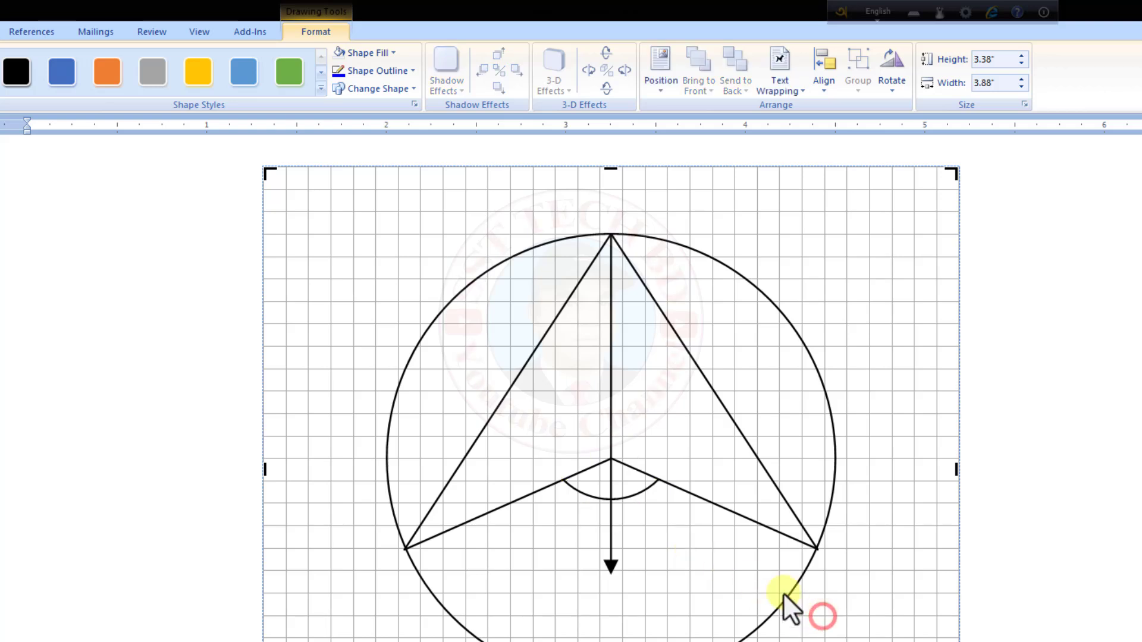
Place a copy of the angle arc below the circle's top point and shorten both its ends to meet the slanted lines
left_click(628, 498)
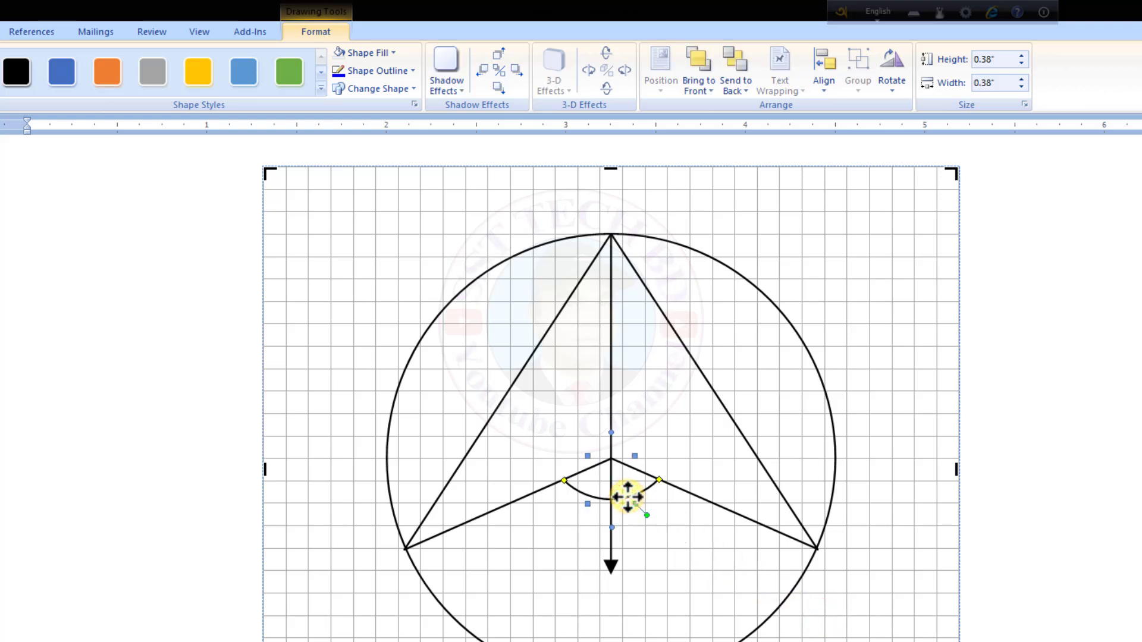
left_click_drag(628, 498, 624, 314)
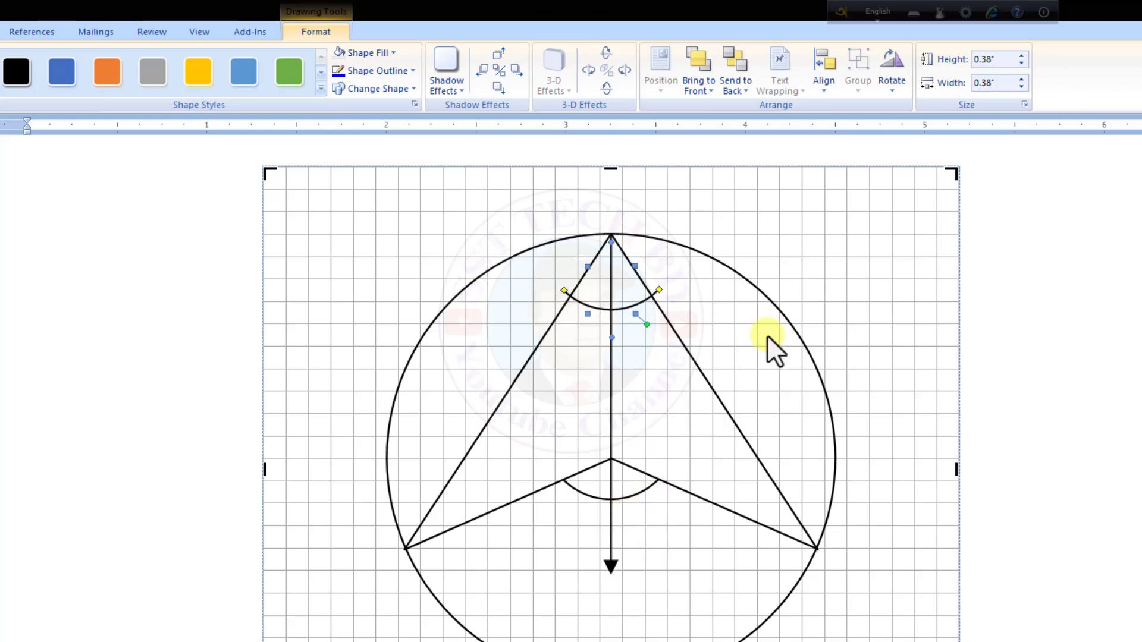
left_click(659, 291)
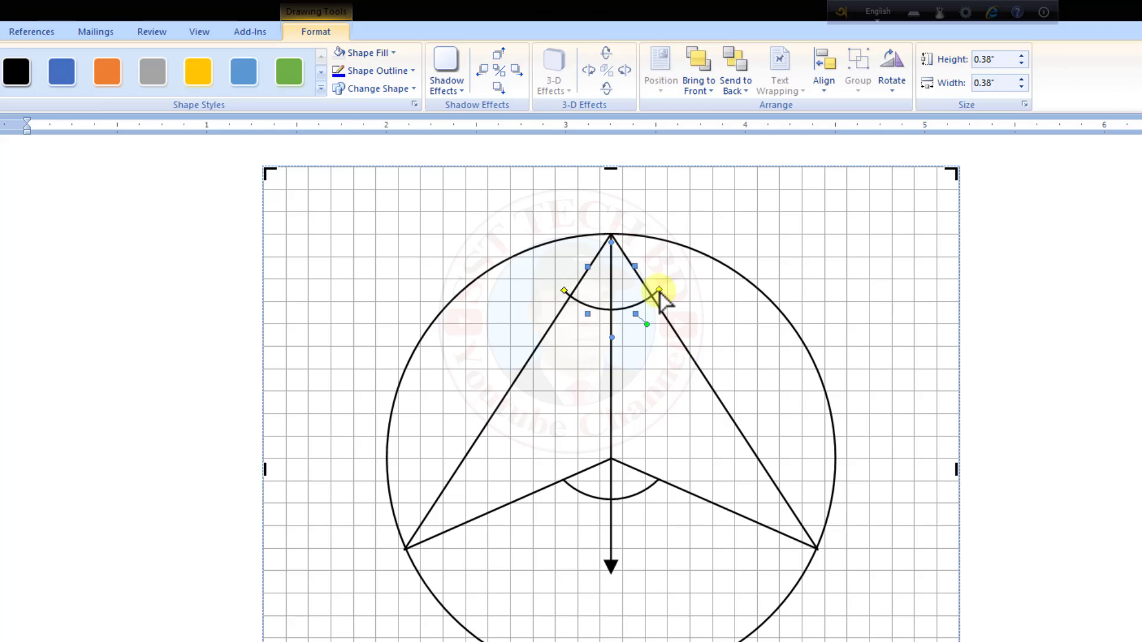
left_click_drag(659, 291, 654, 293)
left_click_drag(655, 294, 653, 295)
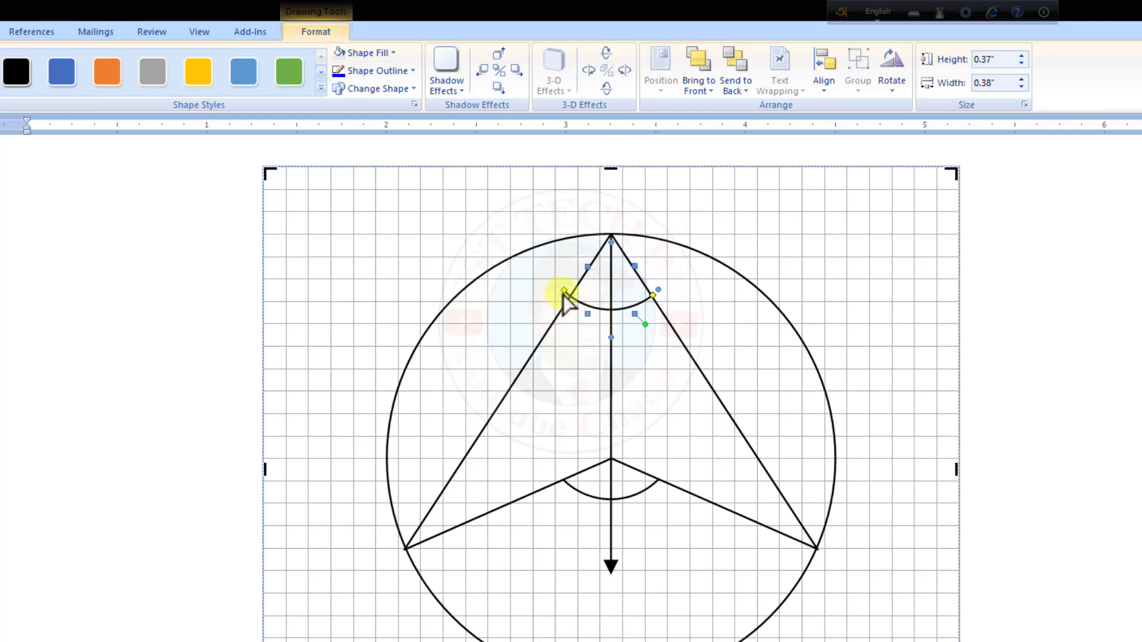
left_click_drag(565, 294, 570, 296)
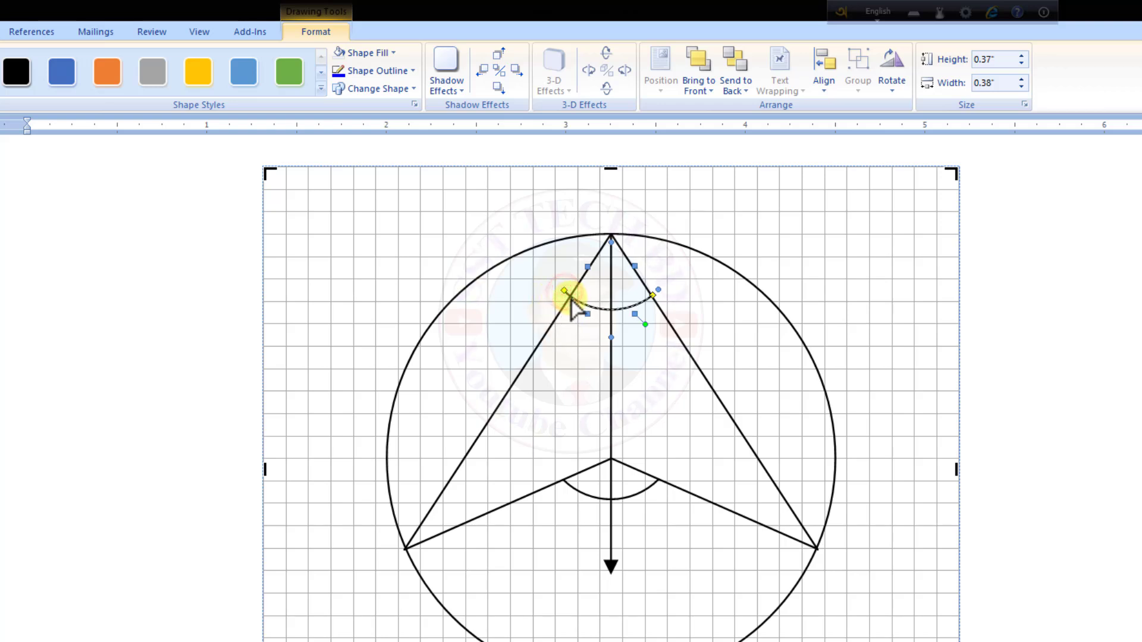
left_click(850, 342)
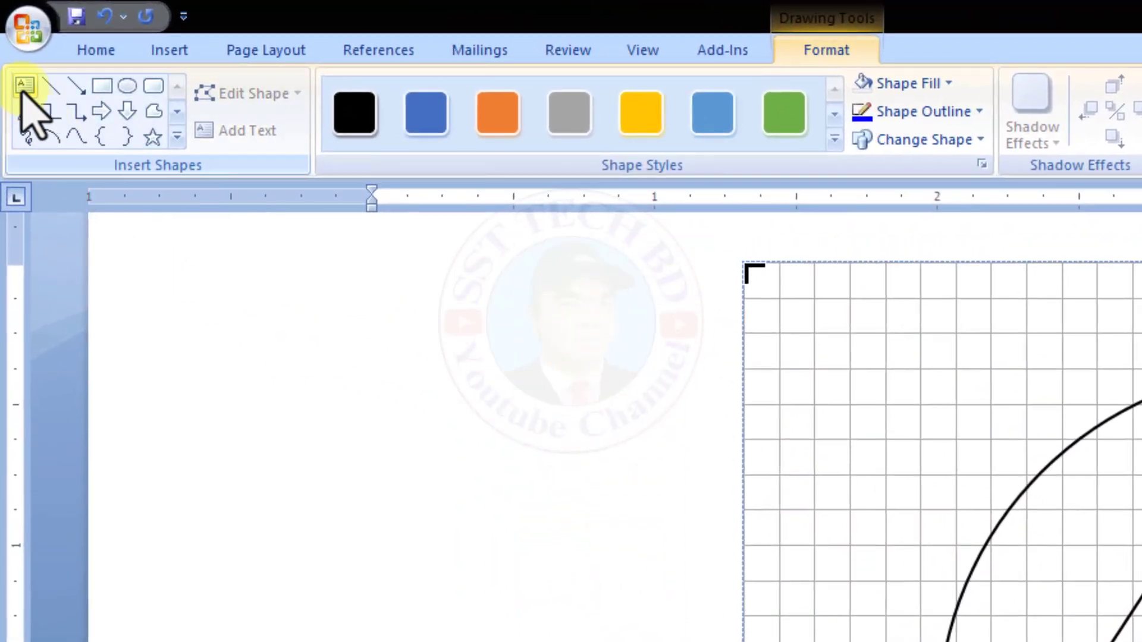
Draw a text box about 0.38" square near the canvas's upper-left corner and set its font to Times New Roman
left_click(24, 87)
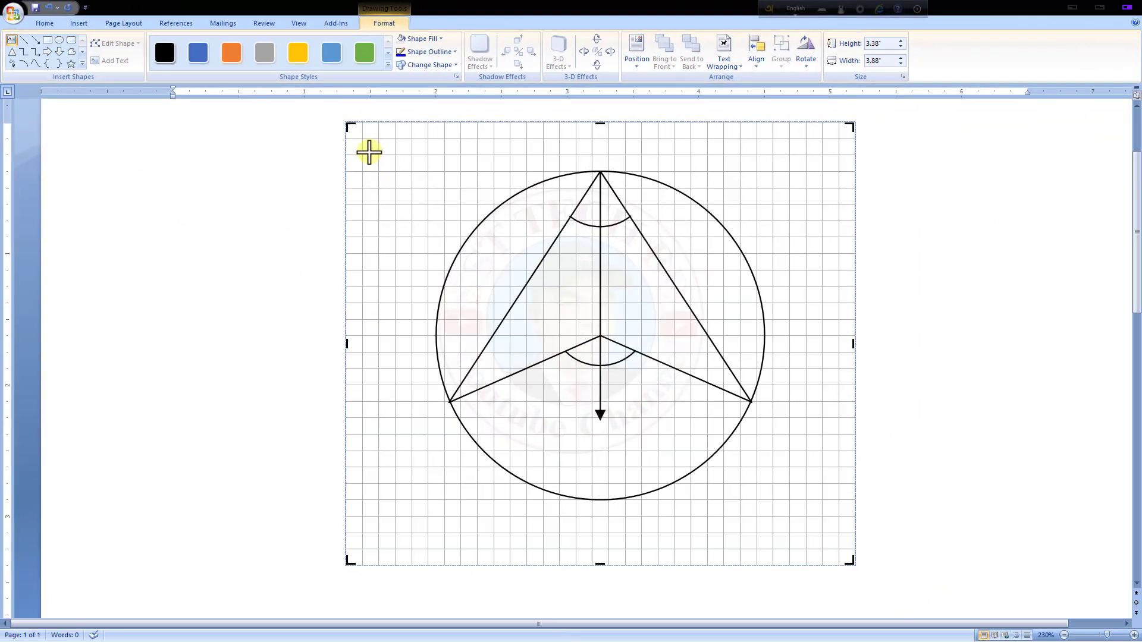
left_click_drag(362, 154, 415, 206)
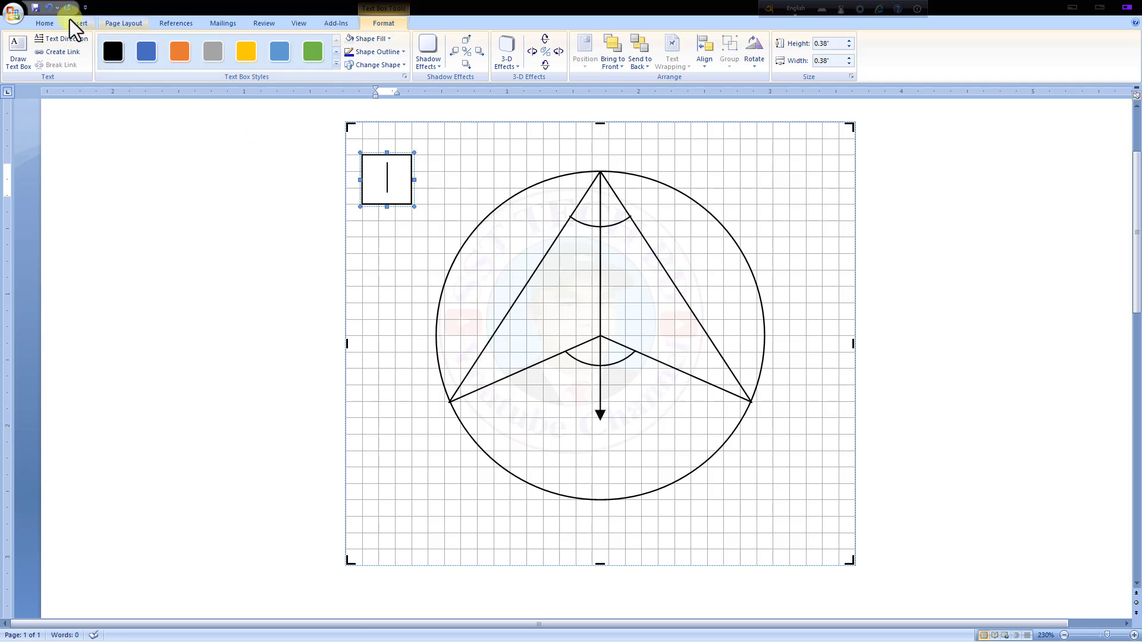
left_click(45, 25)
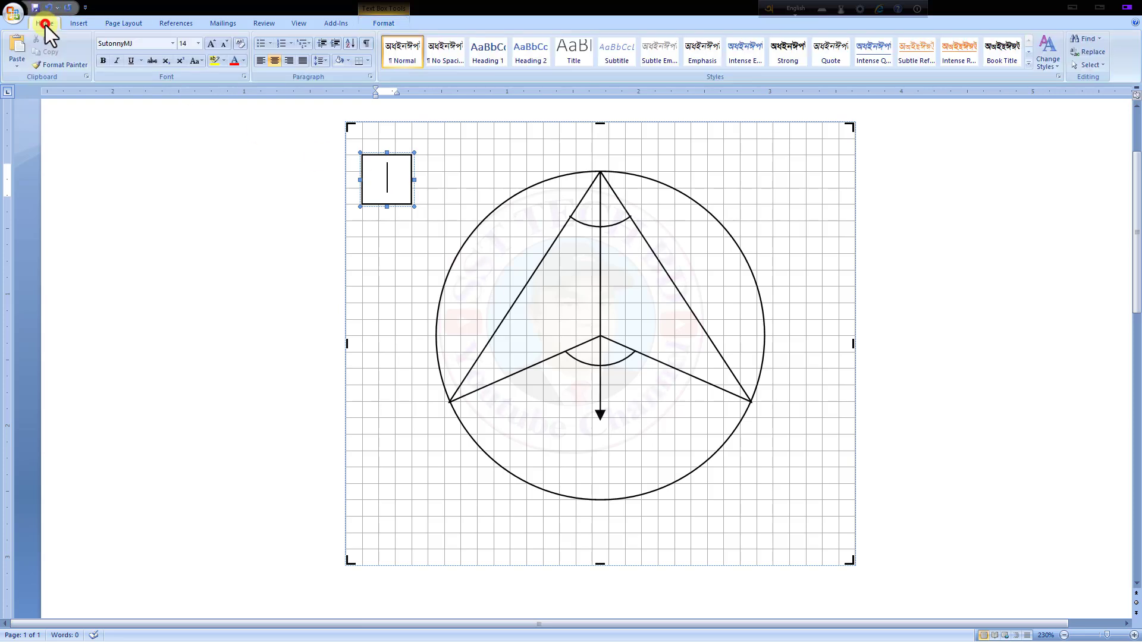
left_click(174, 43)
left_click(170, 114)
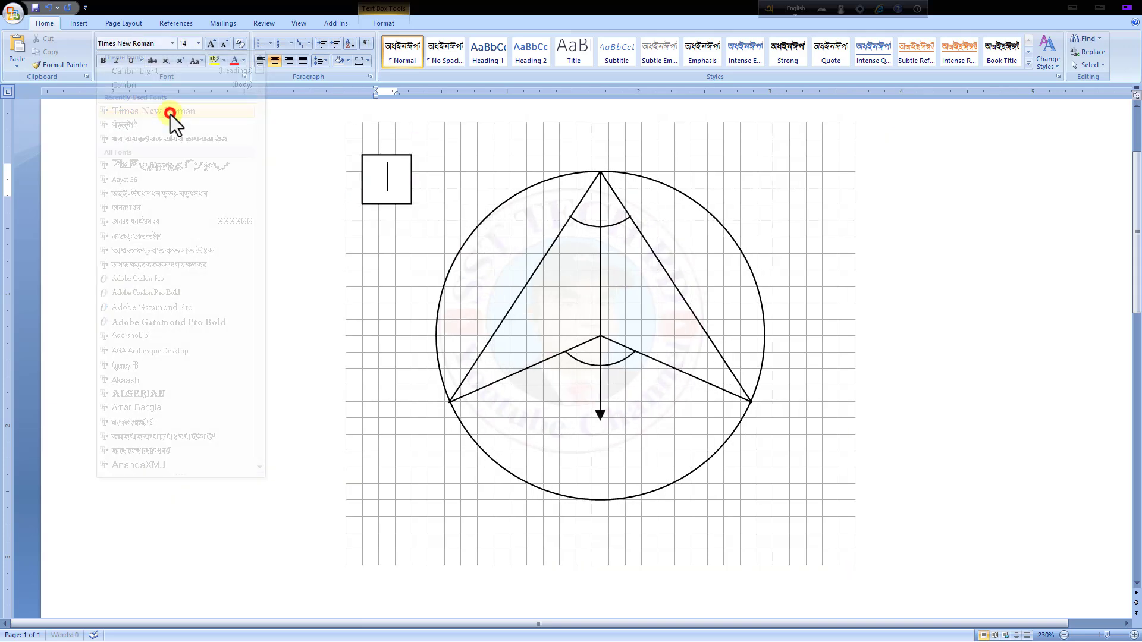
Letter the text box A, remove its fill and outline, and place it just above the circle's top point
type("A")
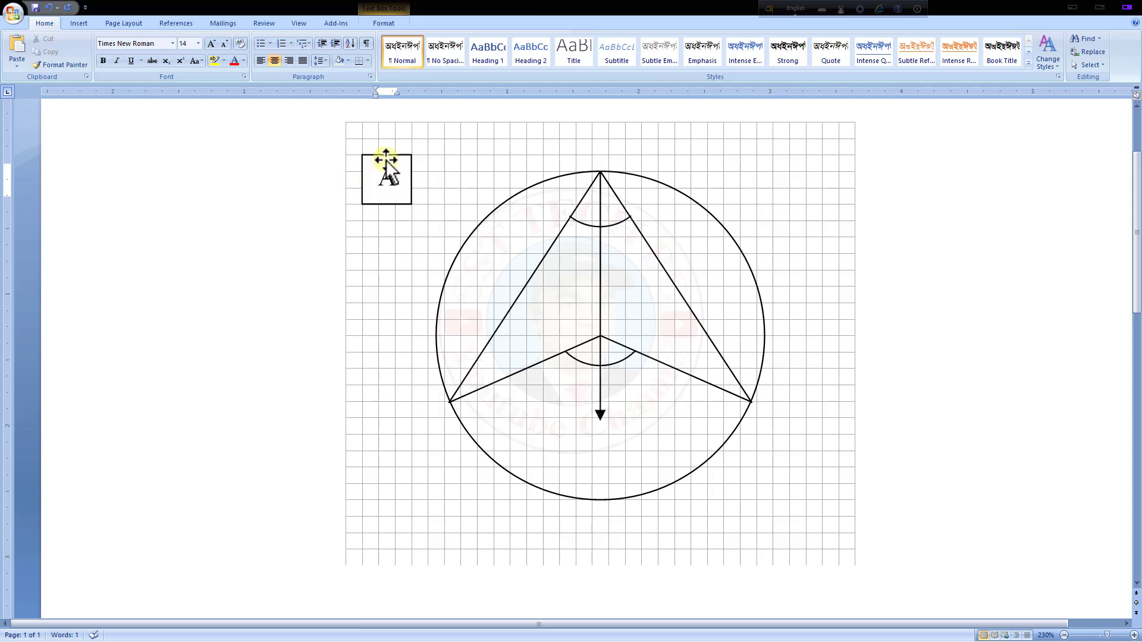
left_click(385, 154)
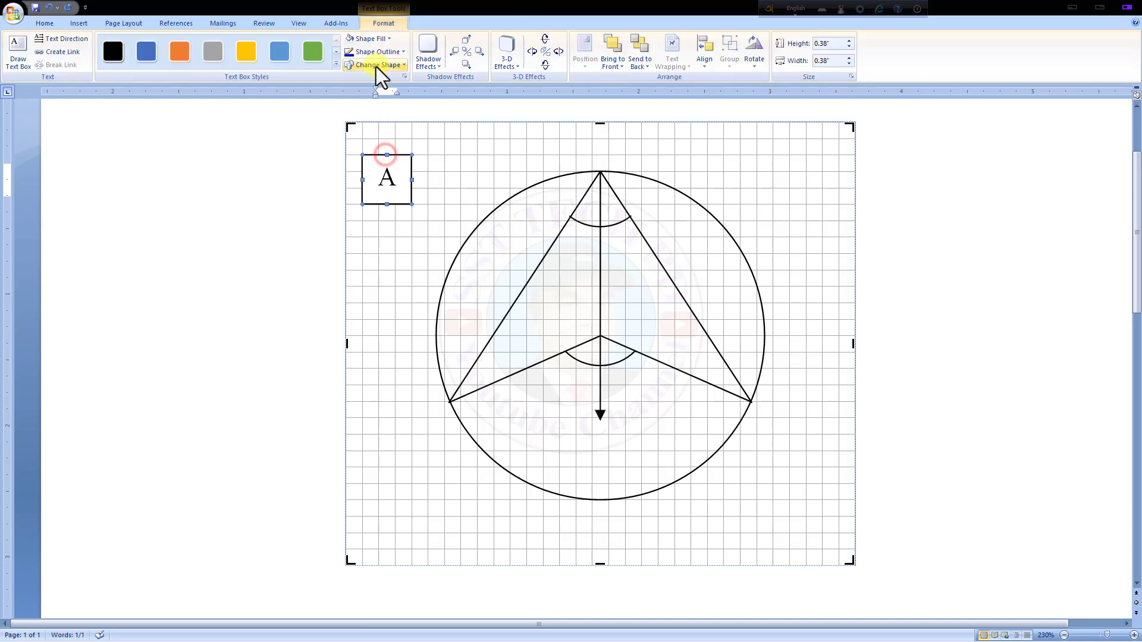
left_click(380, 40)
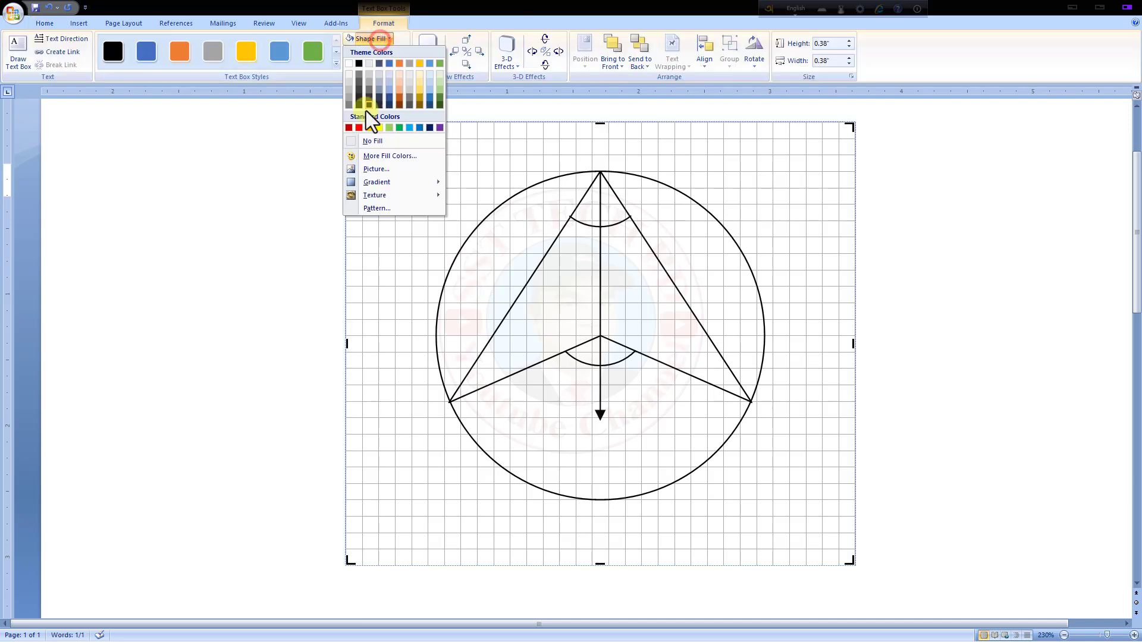
left_click(349, 142)
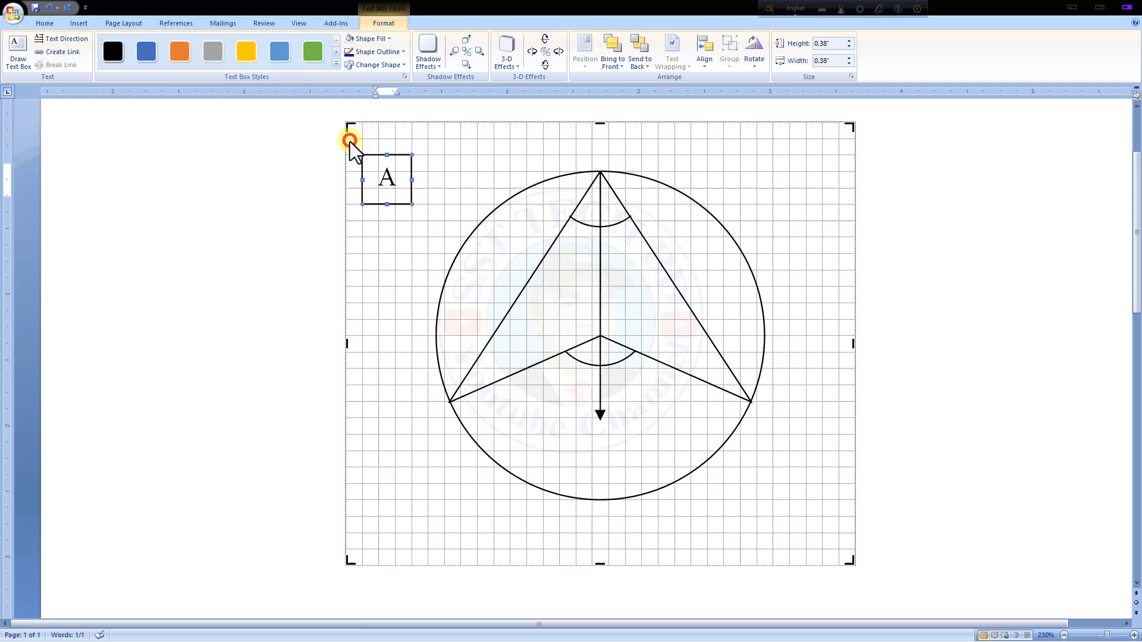
left_click(388, 54)
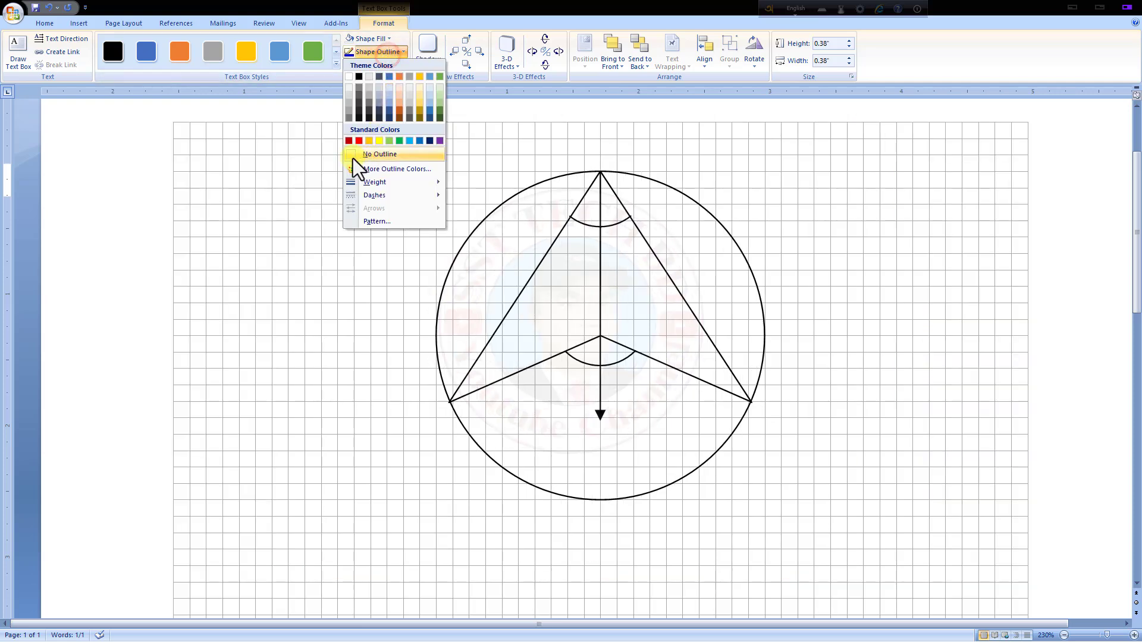
left_click(353, 155)
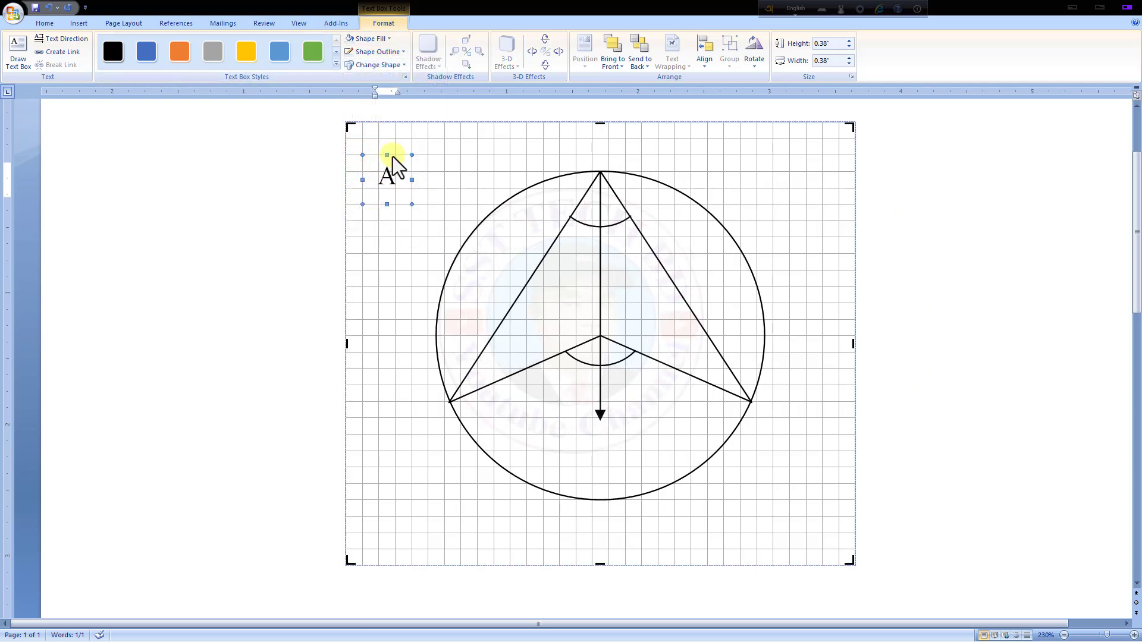
left_click_drag(390, 153, 604, 144)
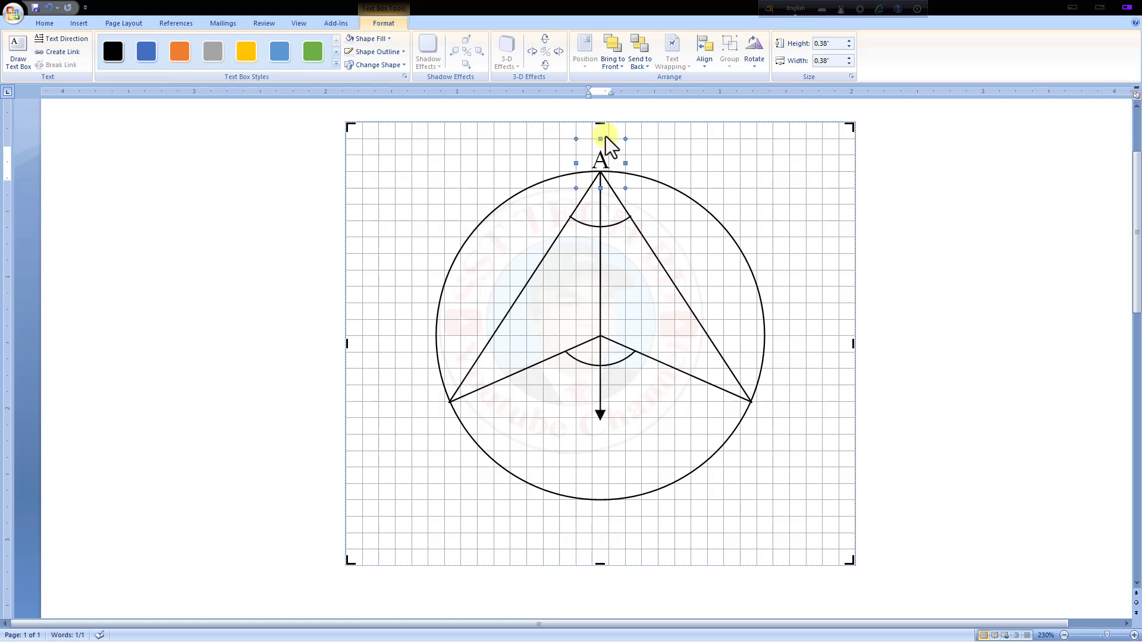
Place a copy of label A beside the lower-left chord endpoint on the circle and change its letter to B
key("ctrl+c")
key("ctrl+v")
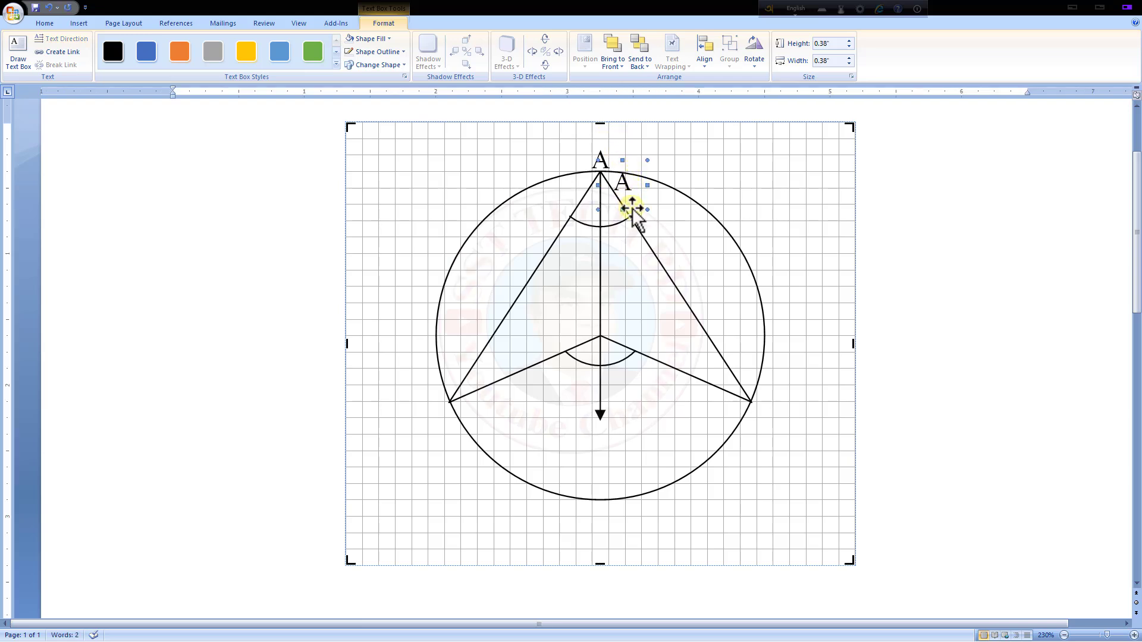
left_click_drag(632, 210, 429, 436)
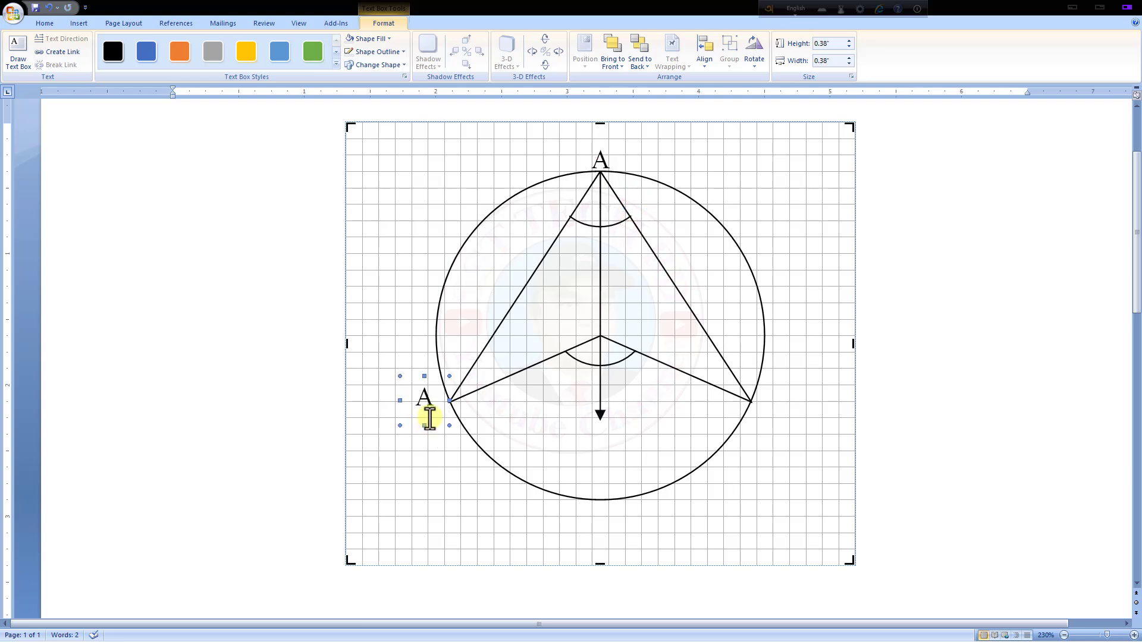
key("ctrl+Right")
key("ctrl+Right")
key("ctrl+Right")
key("ctrl+Right")
key("ctrl+Right")
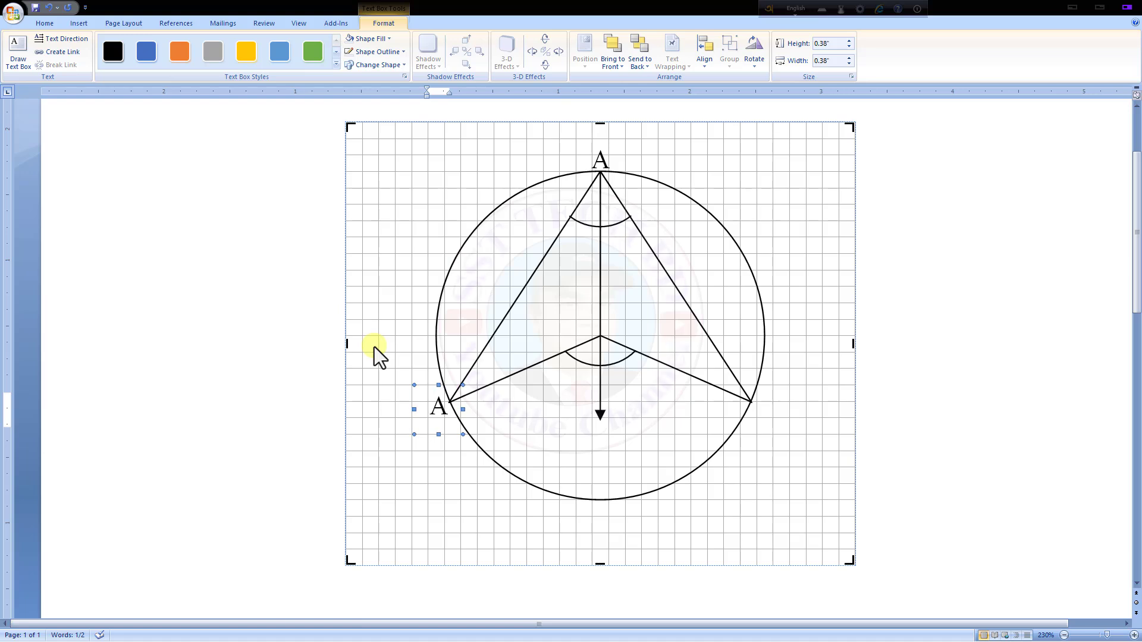
left_click(445, 410)
double_click(441, 409)
type("B")
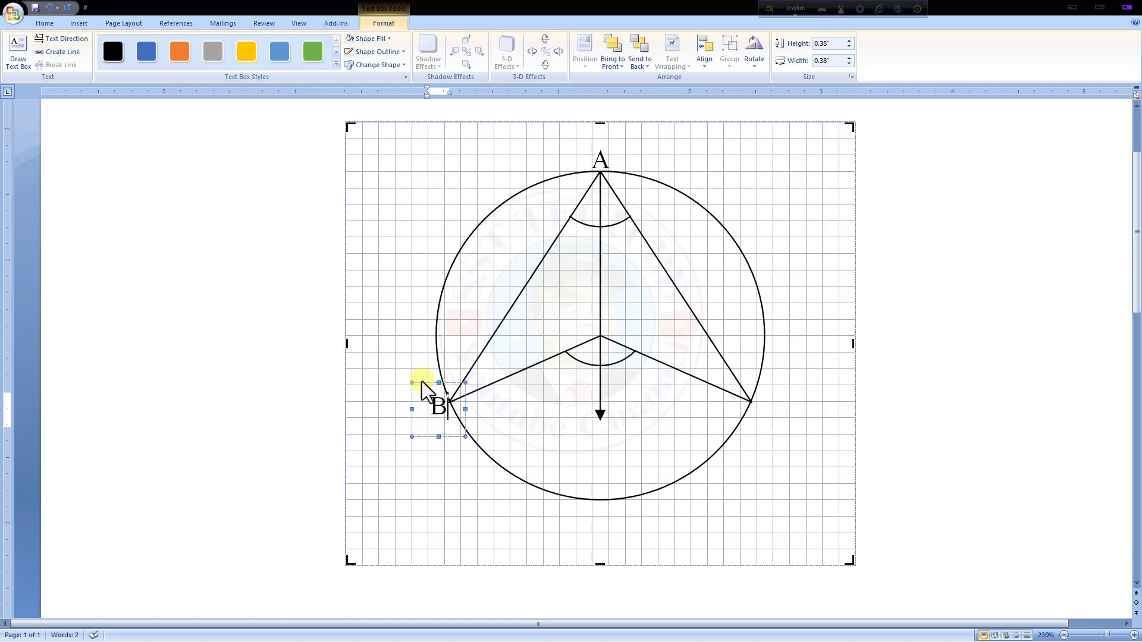
Place a copy of label B beside the lower-right chord endpoint on the circle and change its letter to C
left_click(423, 385)
key("ctrl+c")
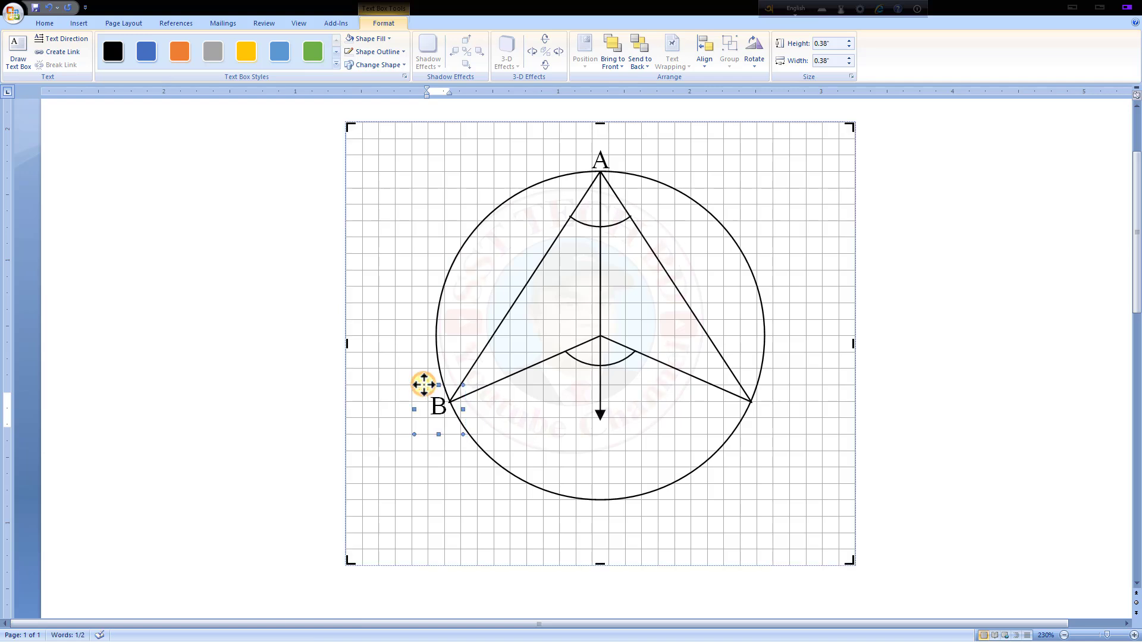
key("ctrl+v")
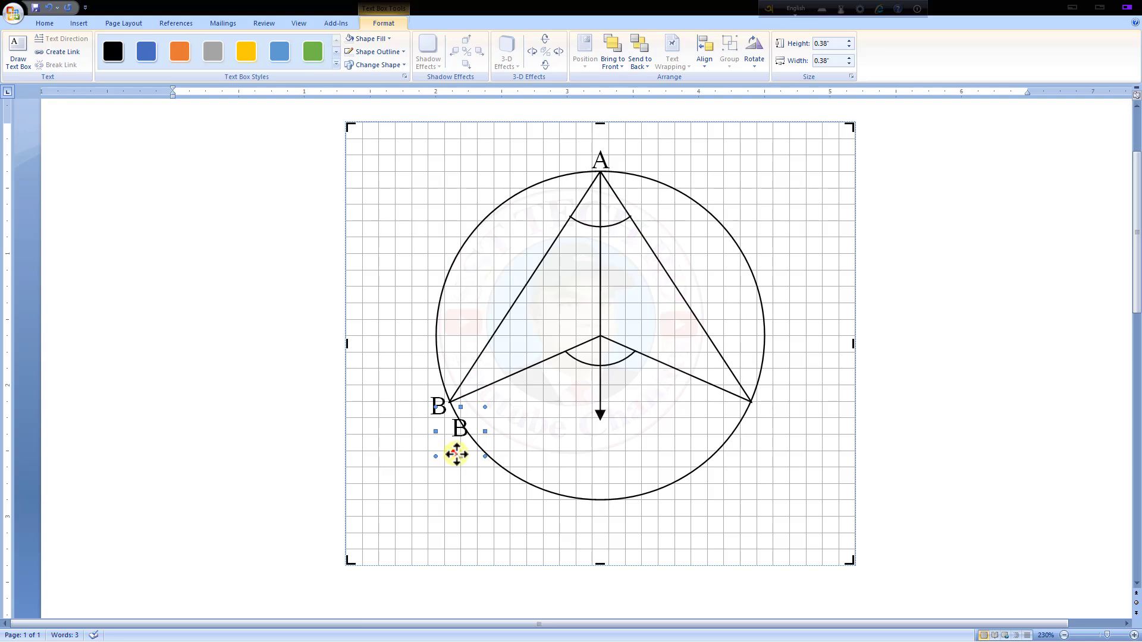
left_click_drag(454, 454, 764, 435)
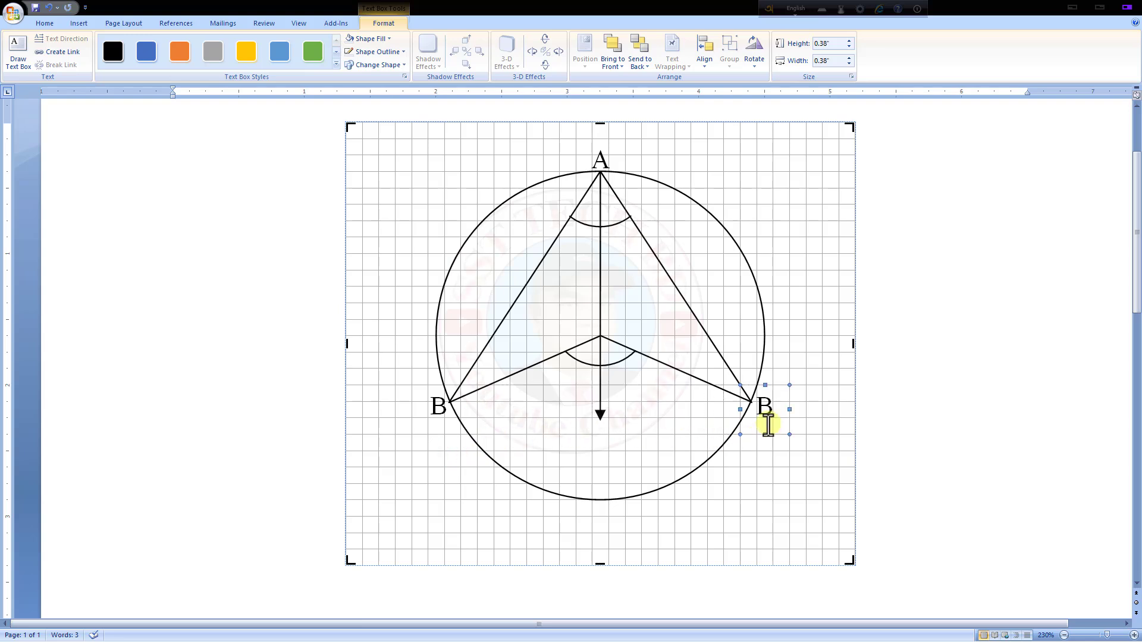
left_click(775, 409)
double_click(773, 409)
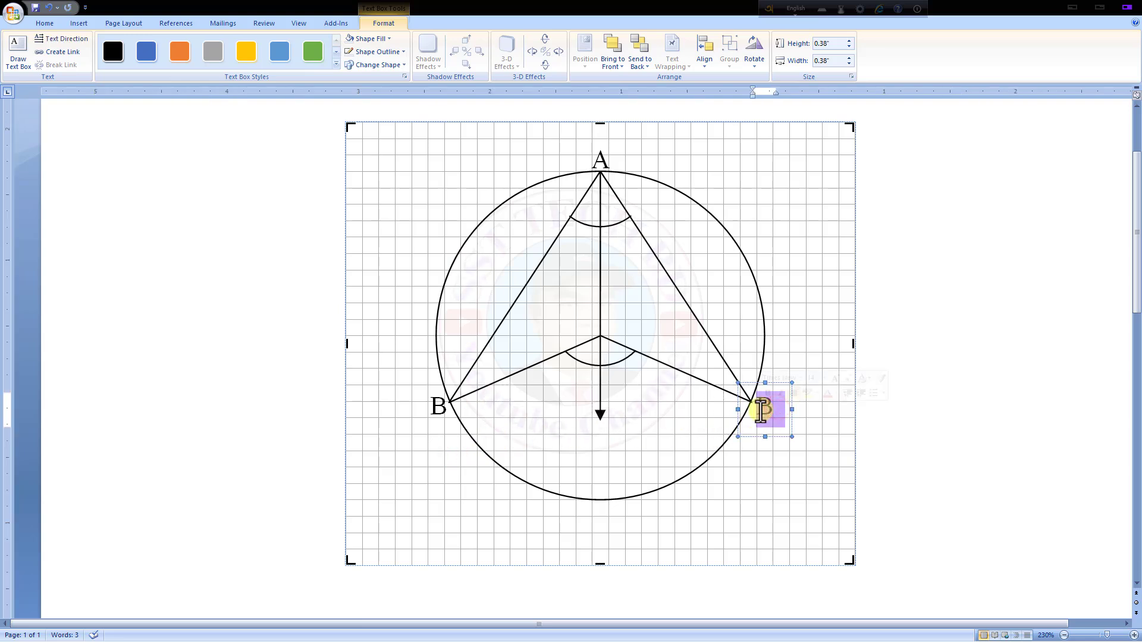
type("C")
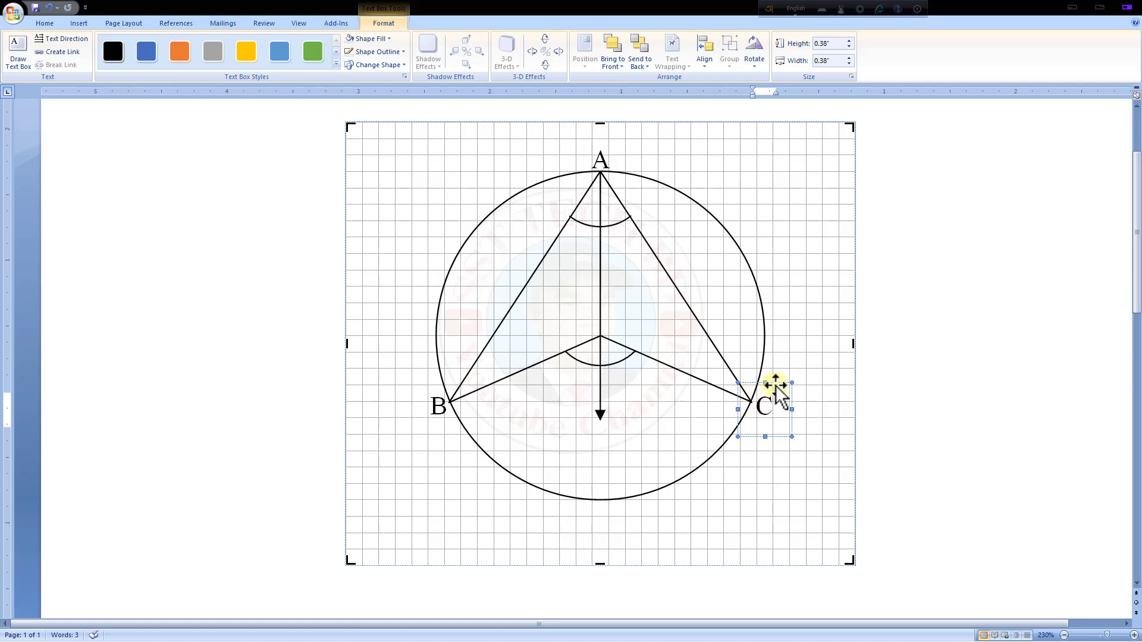
Place a copy of label C near the tip of the vertical arrow and change its letter to D
left_click(774, 385)
key("ctrl+v")
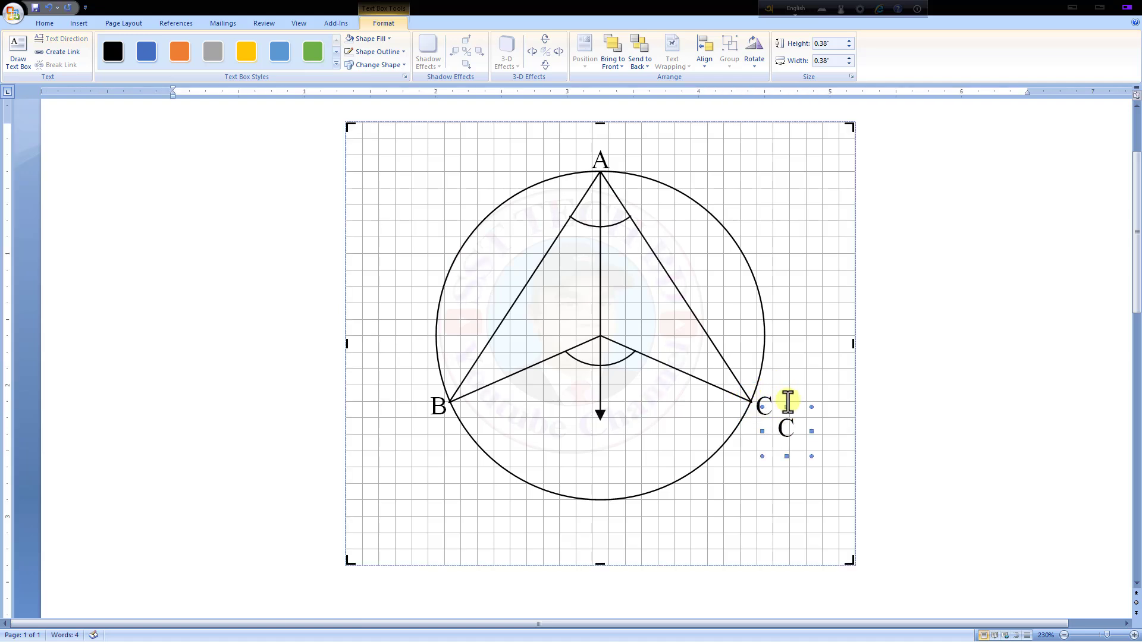
left_click_drag(801, 407, 614, 418)
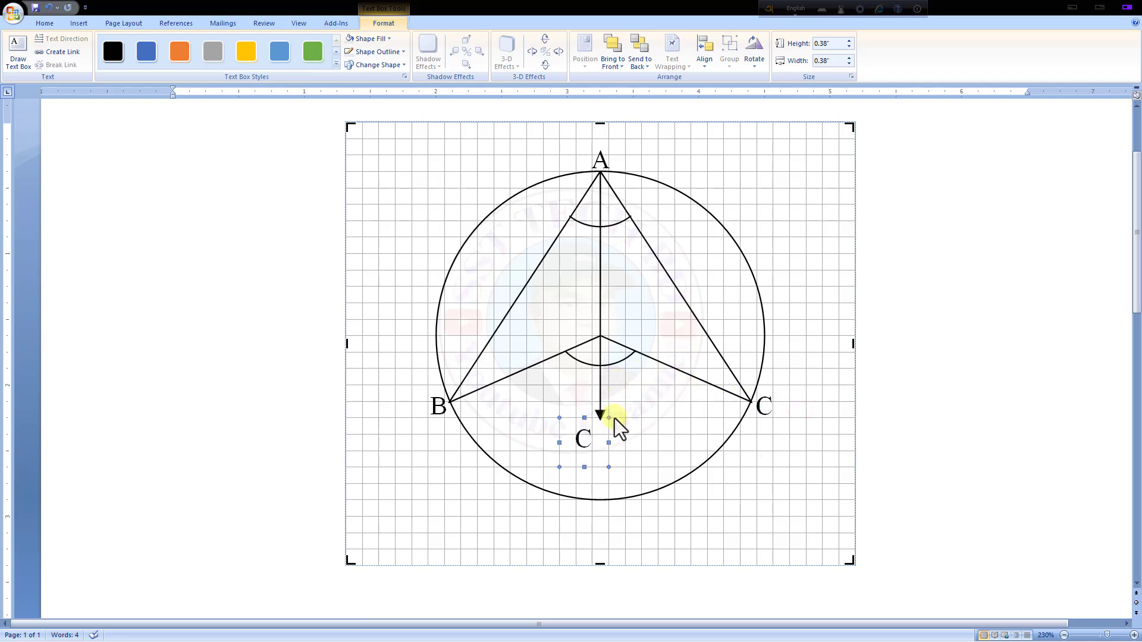
double_click(582, 440)
type("D")
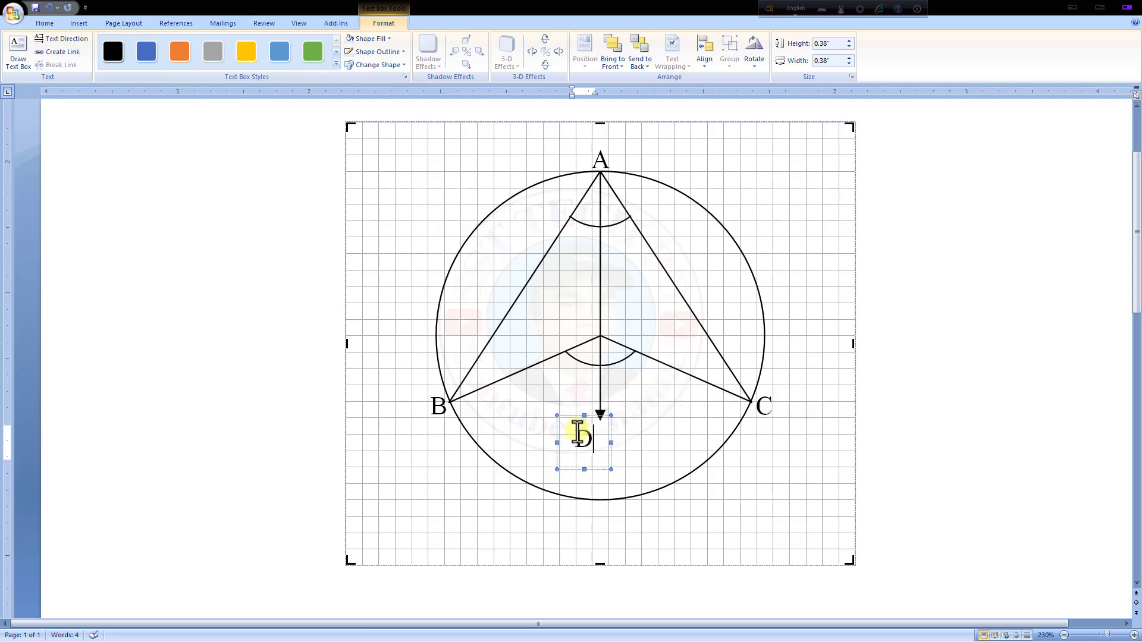
Nudge label D until it is centred directly beneath the arrowhead
left_click(571, 420)
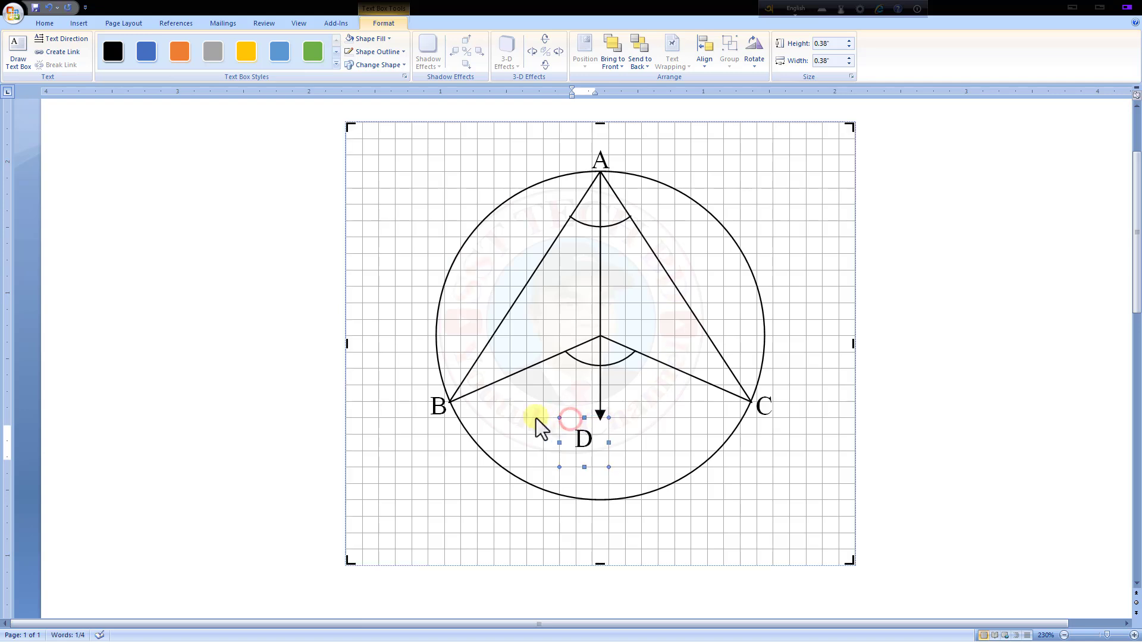
key("ctrl+Right")
key("ctrl+Right")
key("ctrl+Right")
key("ctrl+Right")
key("ctrl+Right")
key("ctrl+Right")
key("ctrl+Right")
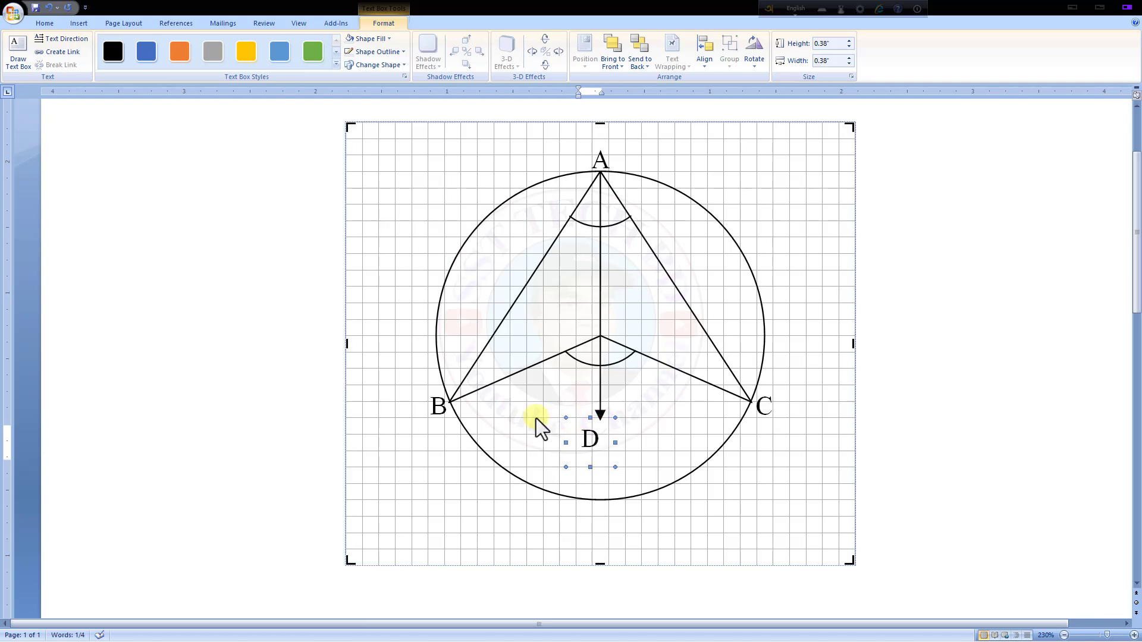
key("ctrl+Up")
key("ctrl+Up")
left_click(786, 484)
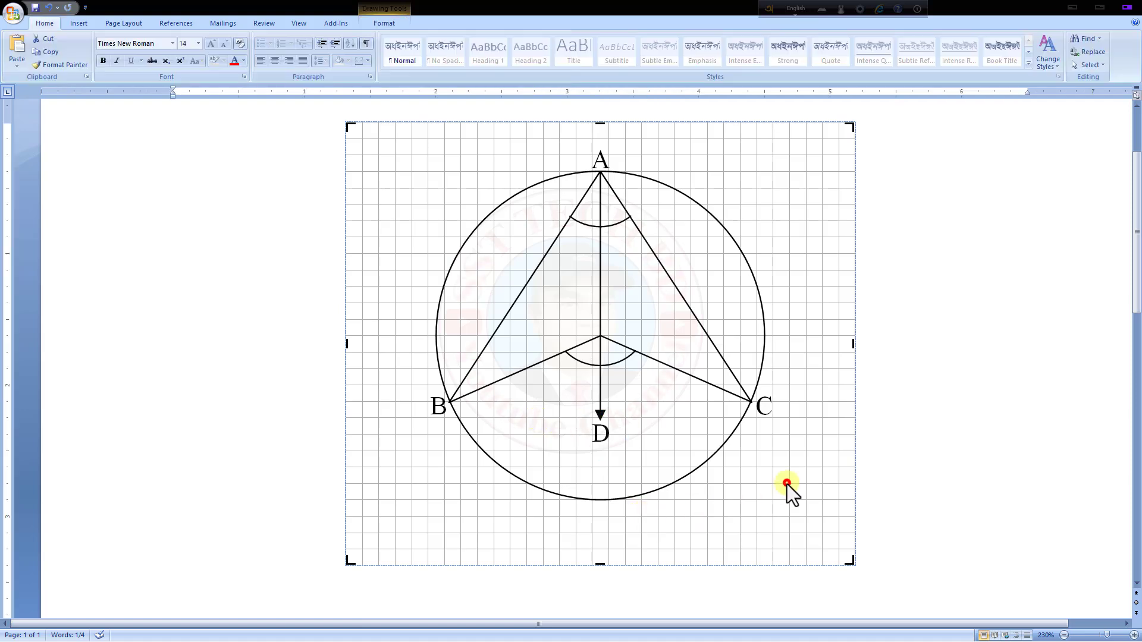
Place a copy of label D just up and to the left of the circle's centre and change its letter to O
left_click(603, 430)
left_click(587, 410)
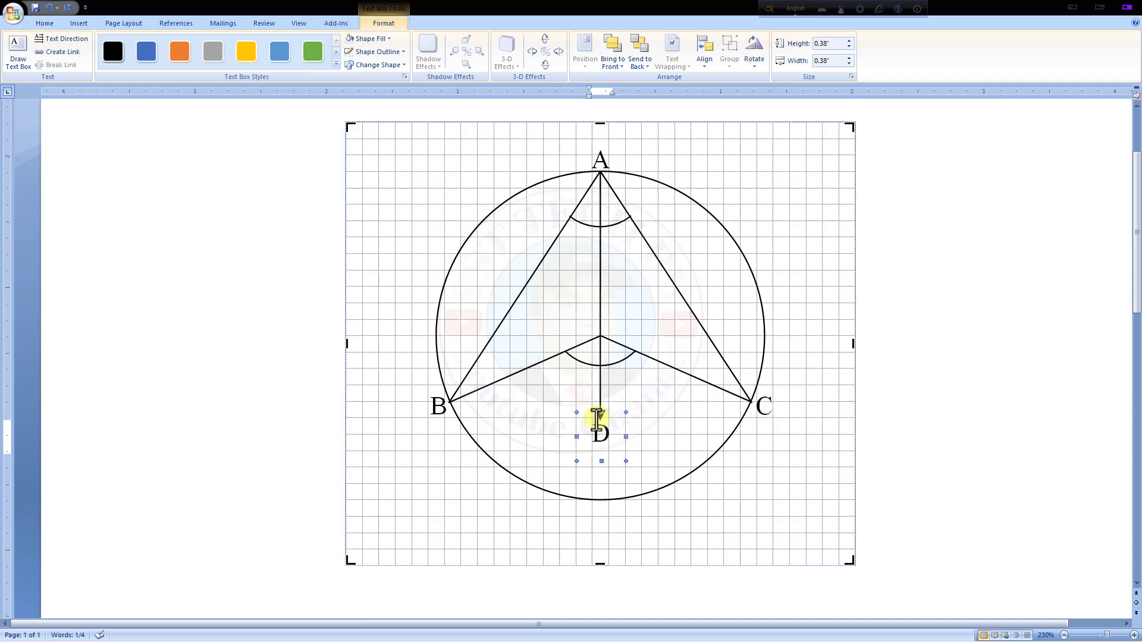
key("ctrl+v")
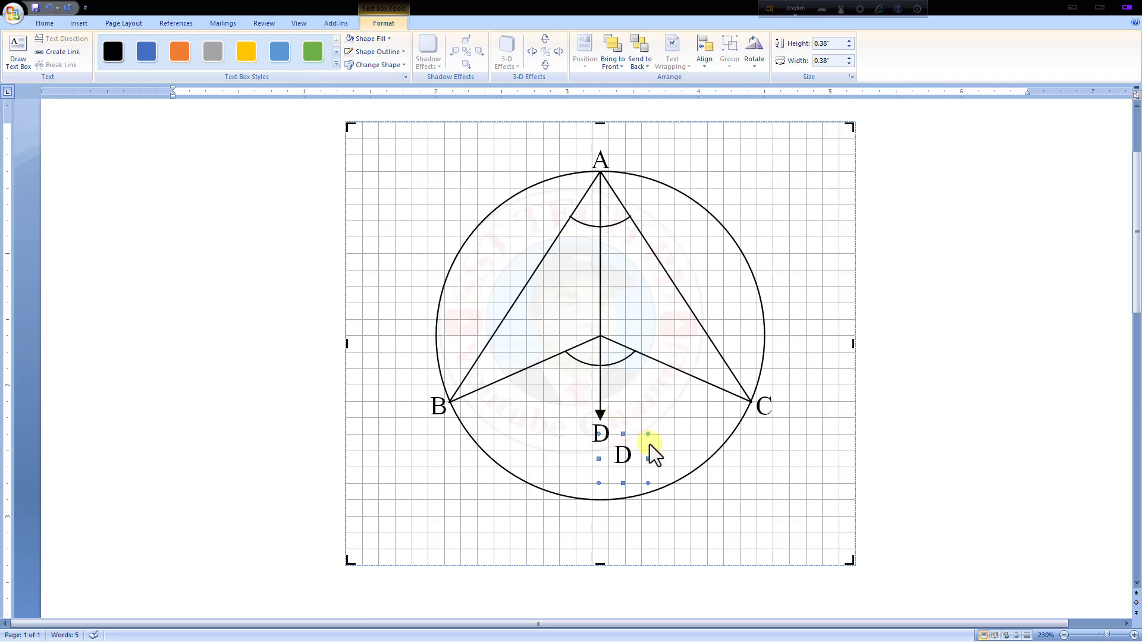
left_click_drag(635, 434, 586, 319)
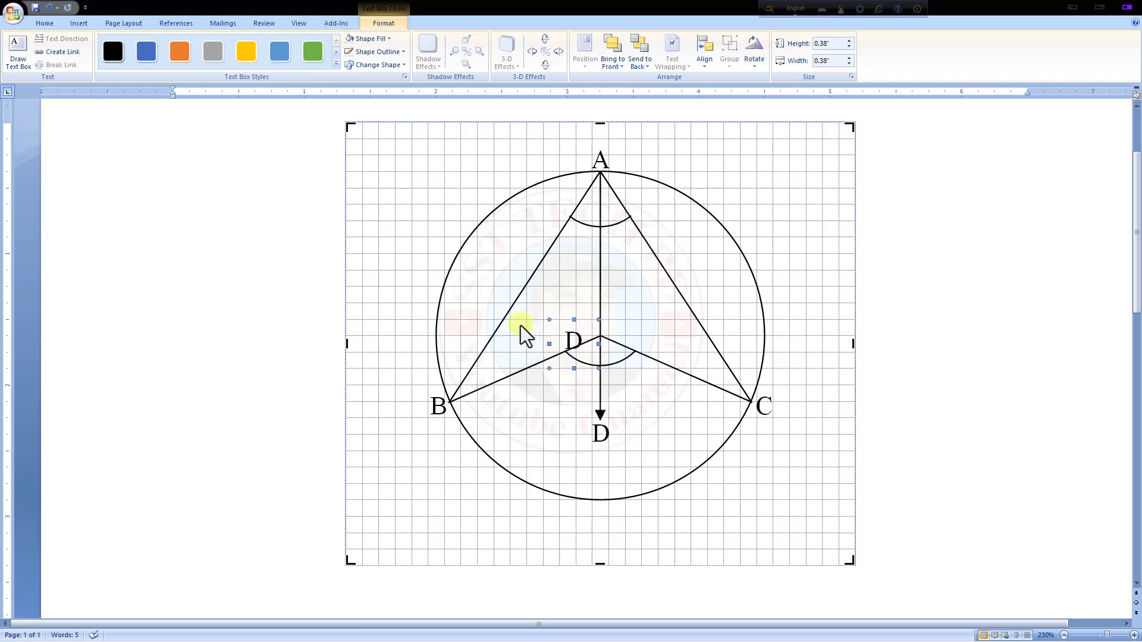
key("ctrl+Up")
key("ctrl+Up")
key("ctrl+Up")
key("ctrl+Up")
key("ctrl+Up")
key("ctrl+Up")
key("ctrl+Up")
key("ctrl+Right")
key("ctrl+Right")
key("ctrl+Right")
key("ctrl+Right")
key("ctrl+Right")
key("ctrl+Right")
key("ctrl+Right")
key("ctrl+Right")
key("ctrl+Right")
key("ctrl+Right")
key("ctrl+Up")
key("ctrl+Right")
double_click(587, 328)
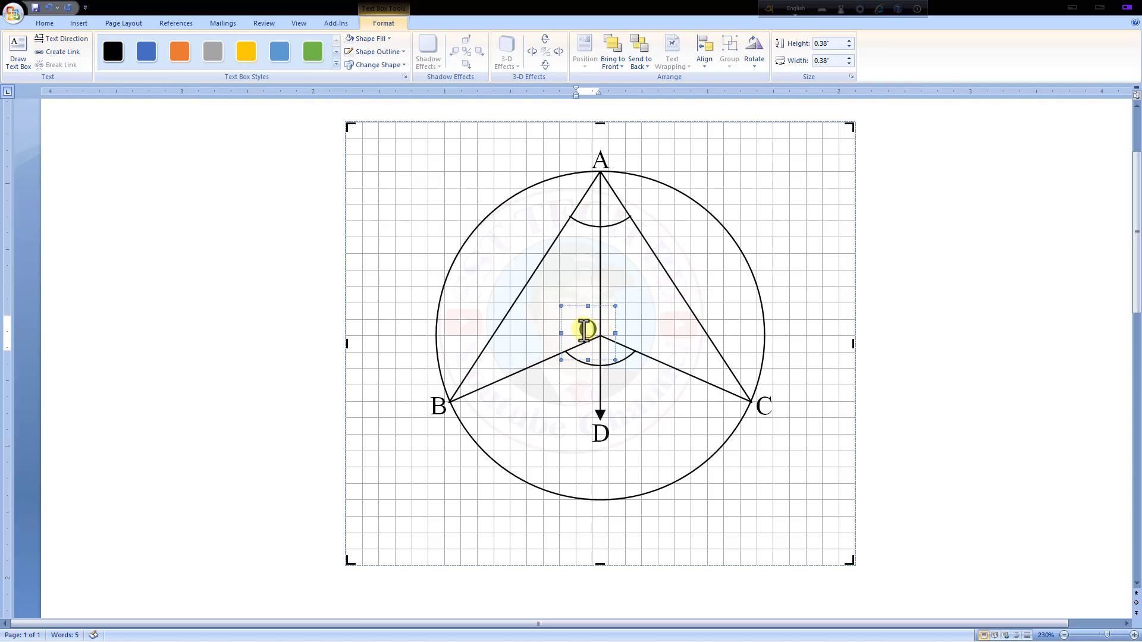
type("O")
left_click(452, 226)
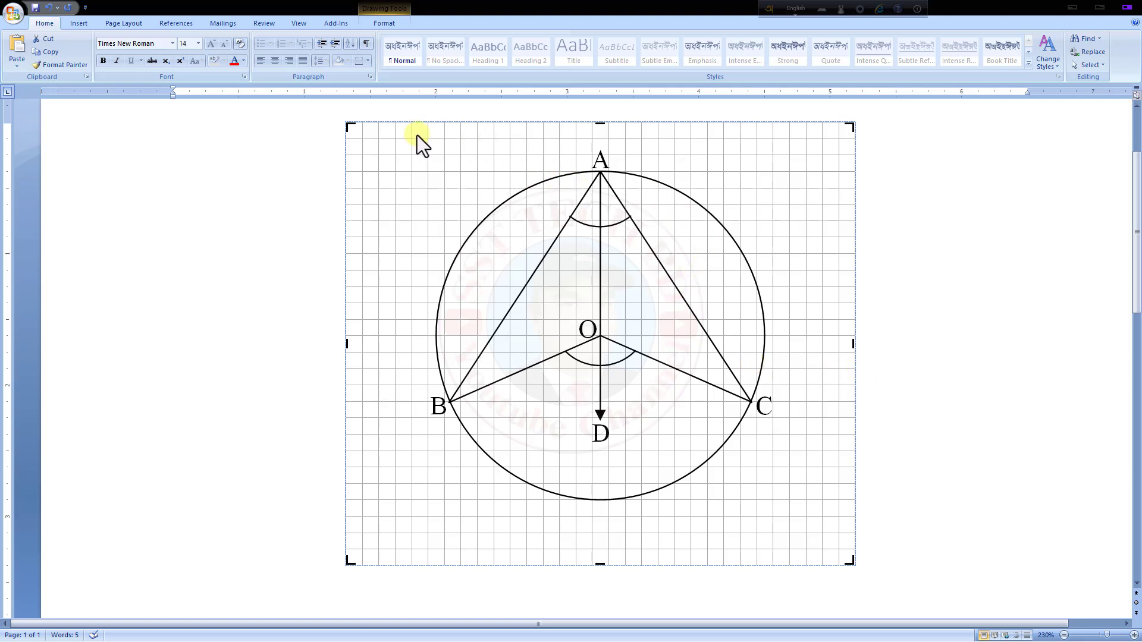
Select every shape and text box of the figure and set the outline weight to 1½ pt
left_click(397, 137)
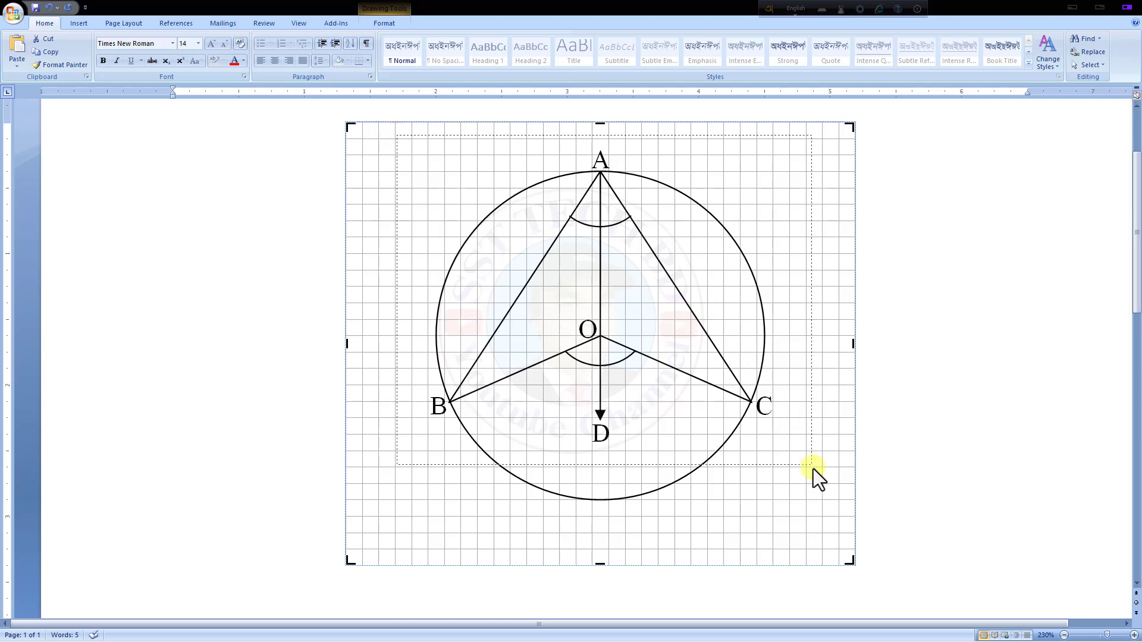
left_click_drag(819, 514, 819, 519)
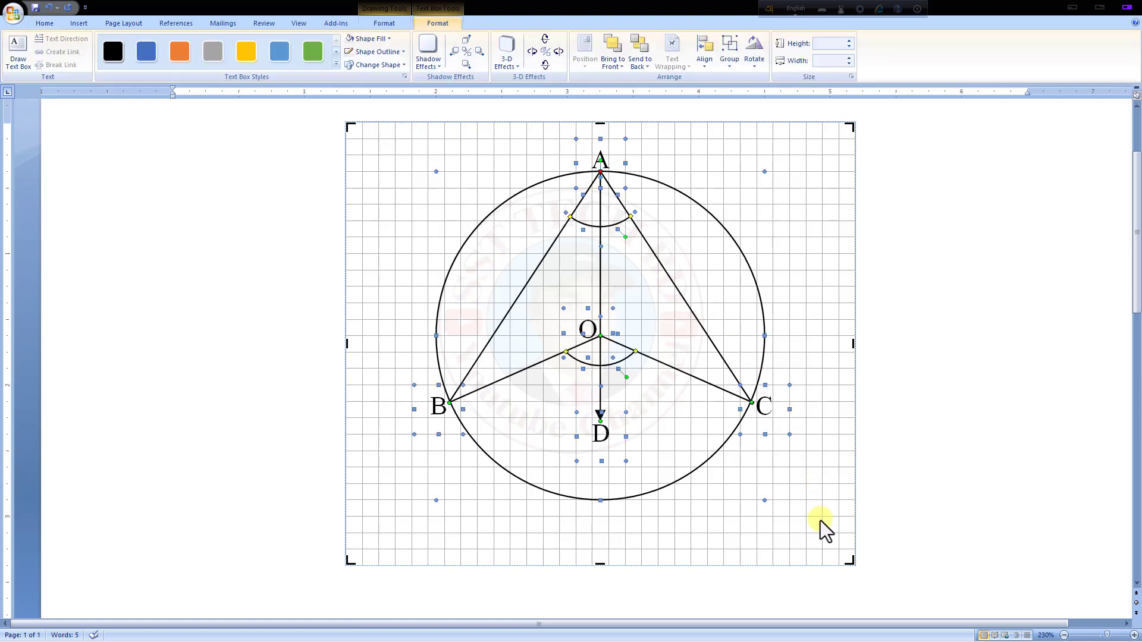
left_click(393, 54)
mouse_move(377, 184)
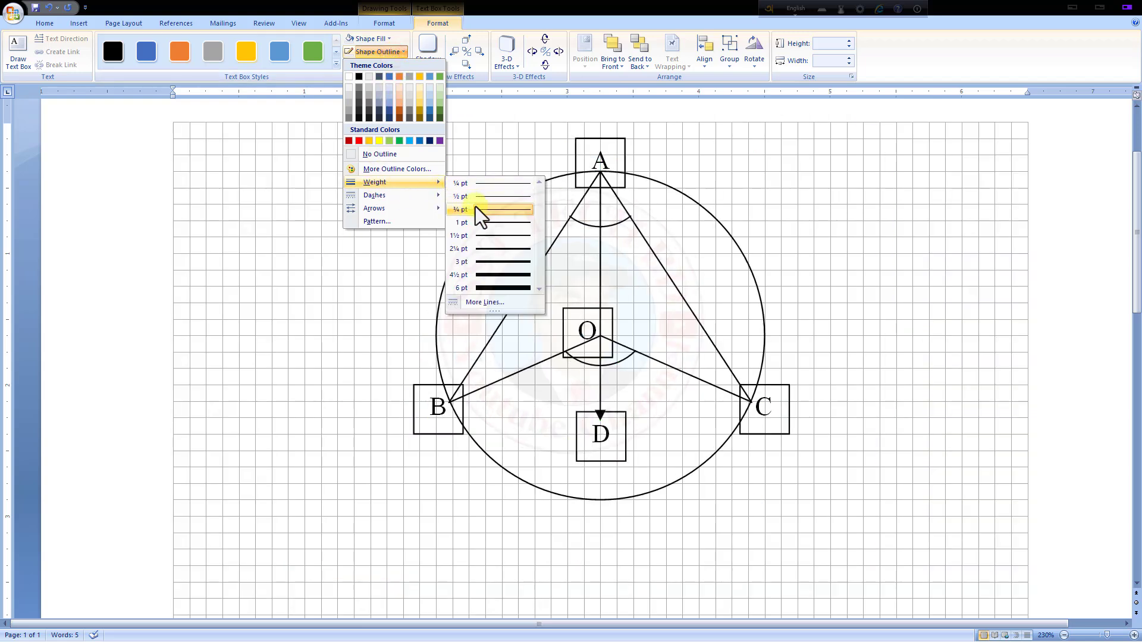
left_click(494, 237)
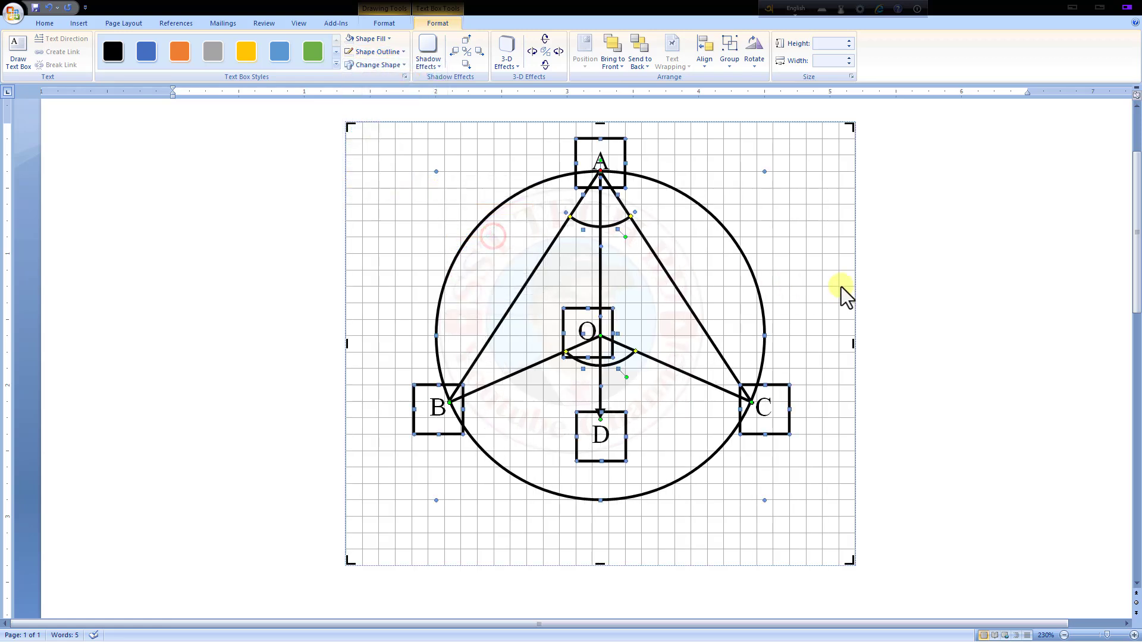
left_click(829, 273)
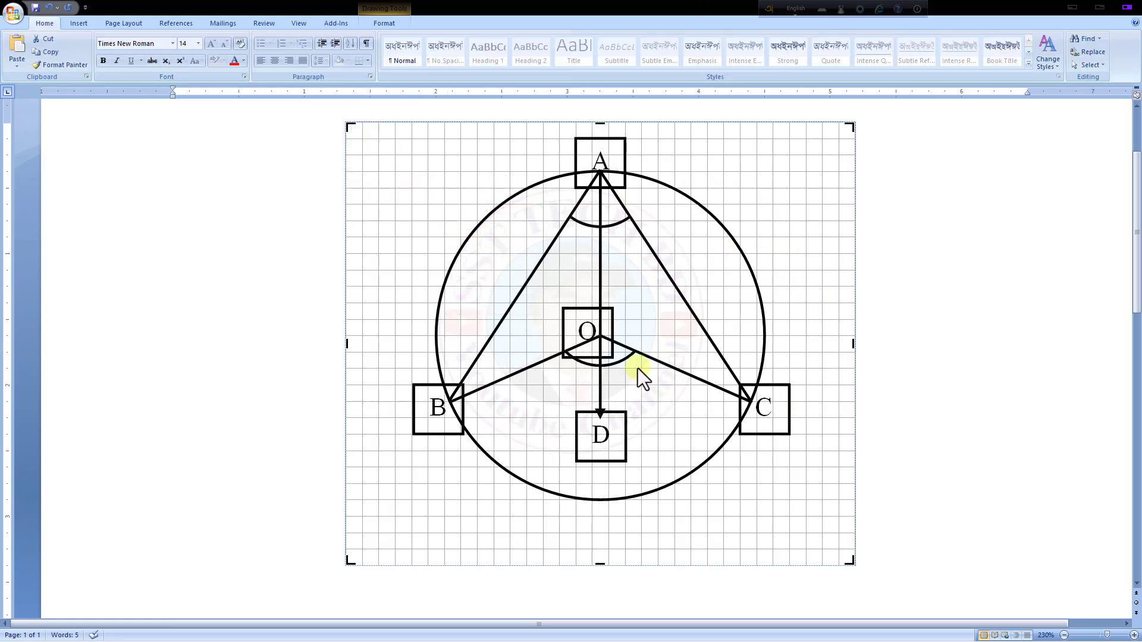
Remove the outlines from the A, B, C, D and O text boxes
left_click(586, 137)
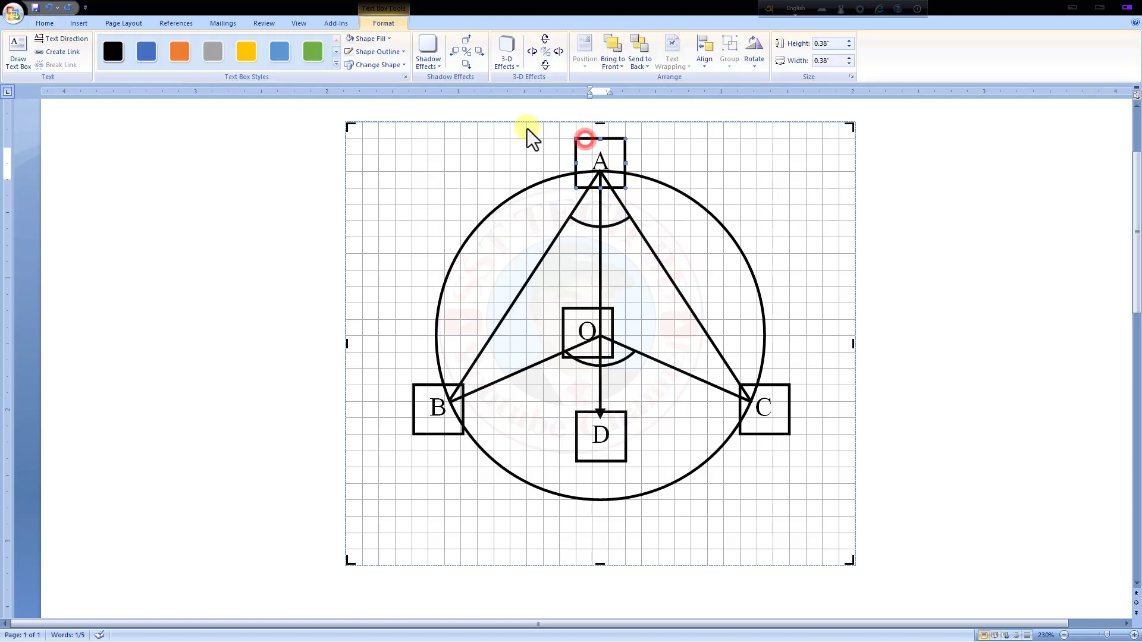
left_click(385, 53)
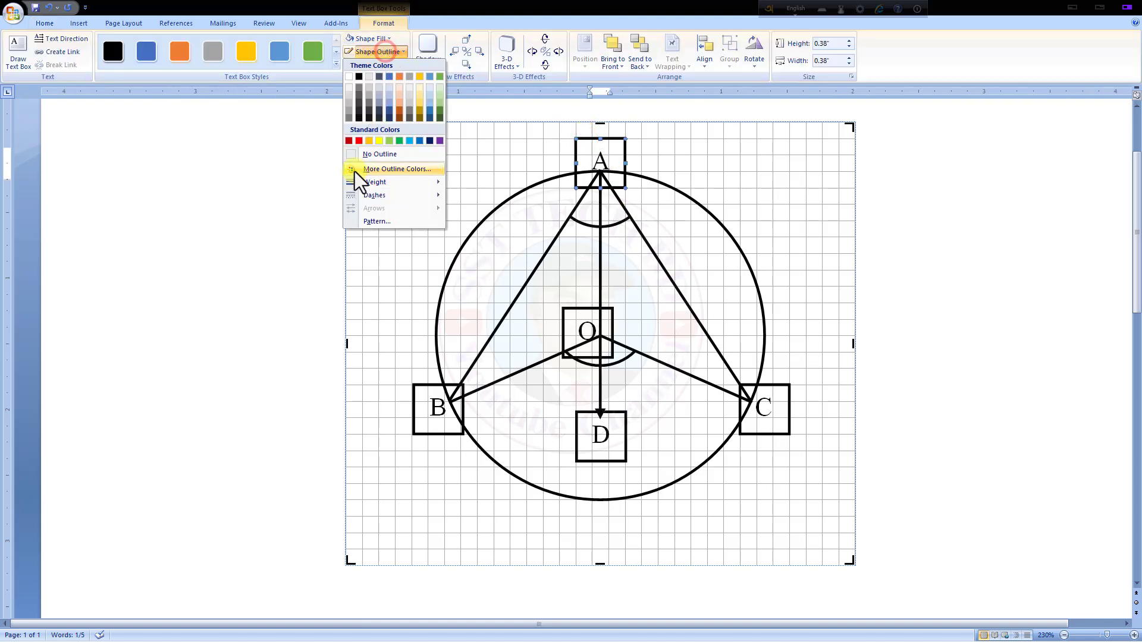
left_click(355, 156)
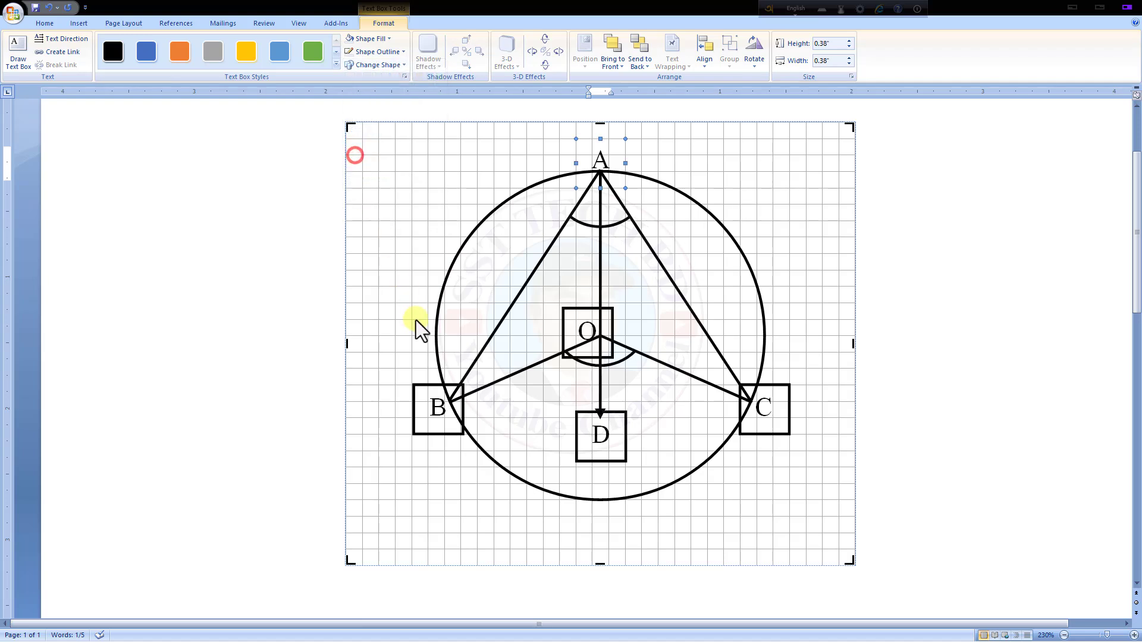
left_click(424, 385)
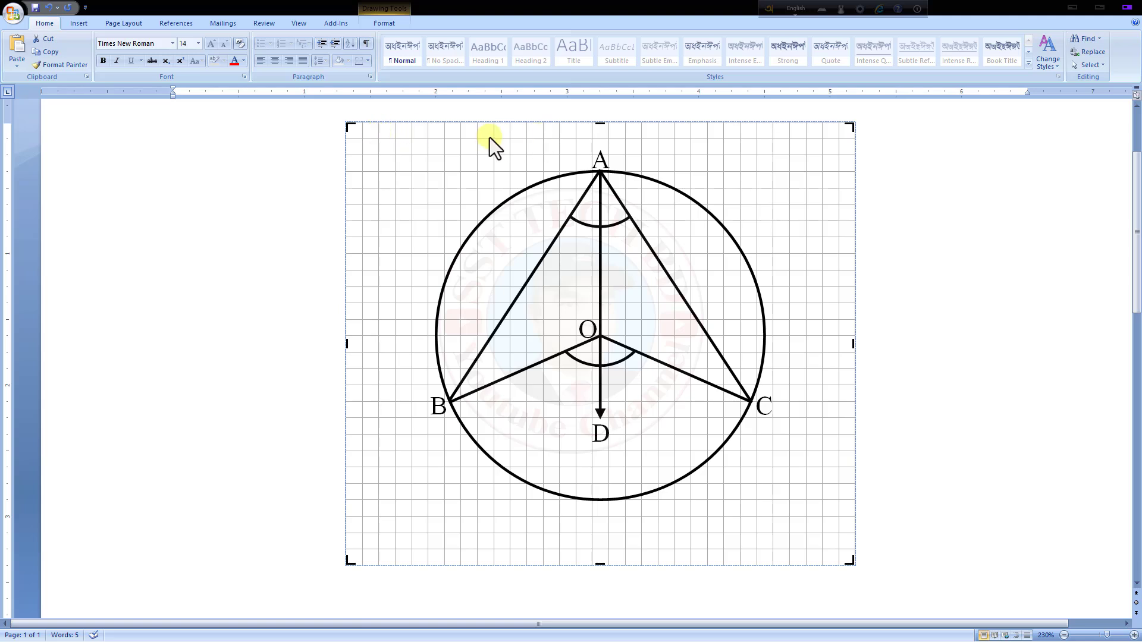
Hide the gridlines and deselect the drawing canvas to show the finished figure
double_click(475, 160)
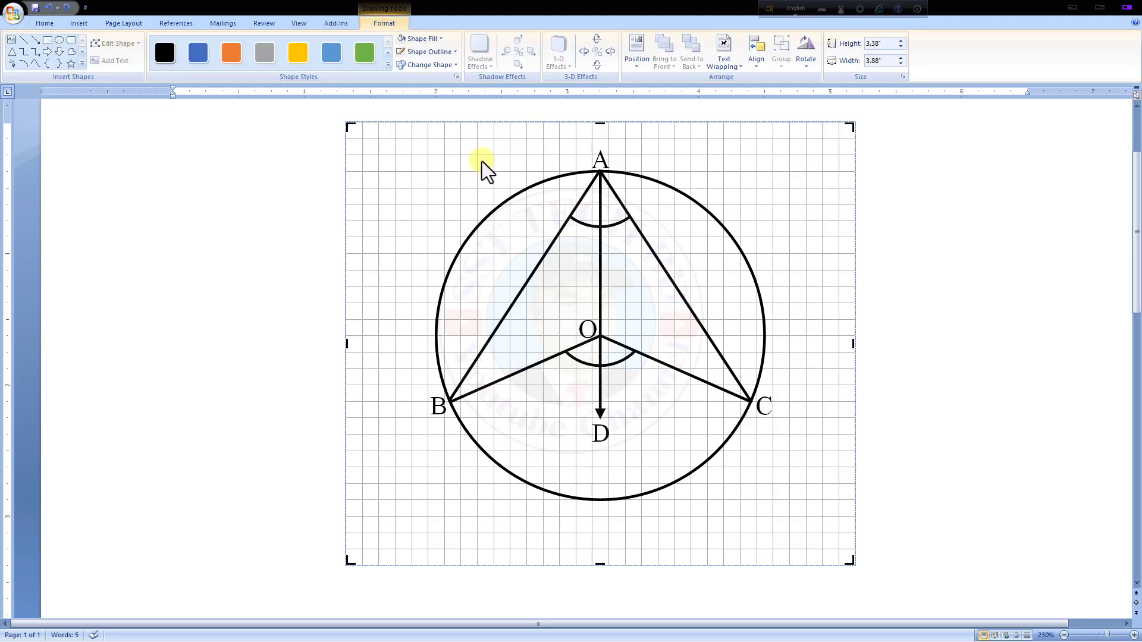
left_click(298, 26)
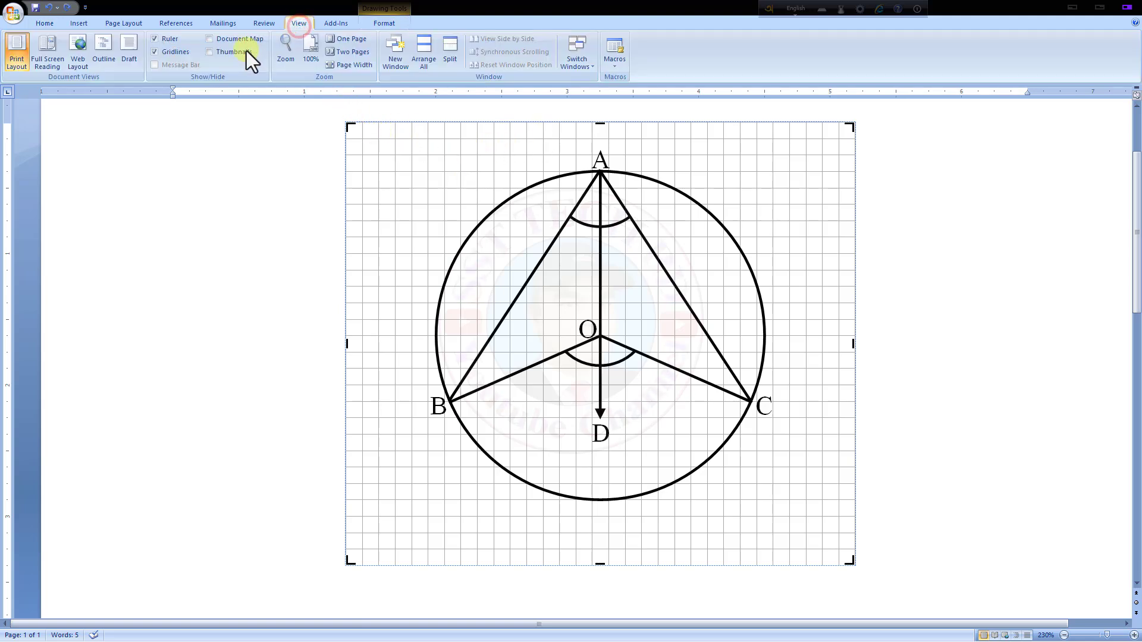
left_click(154, 52)
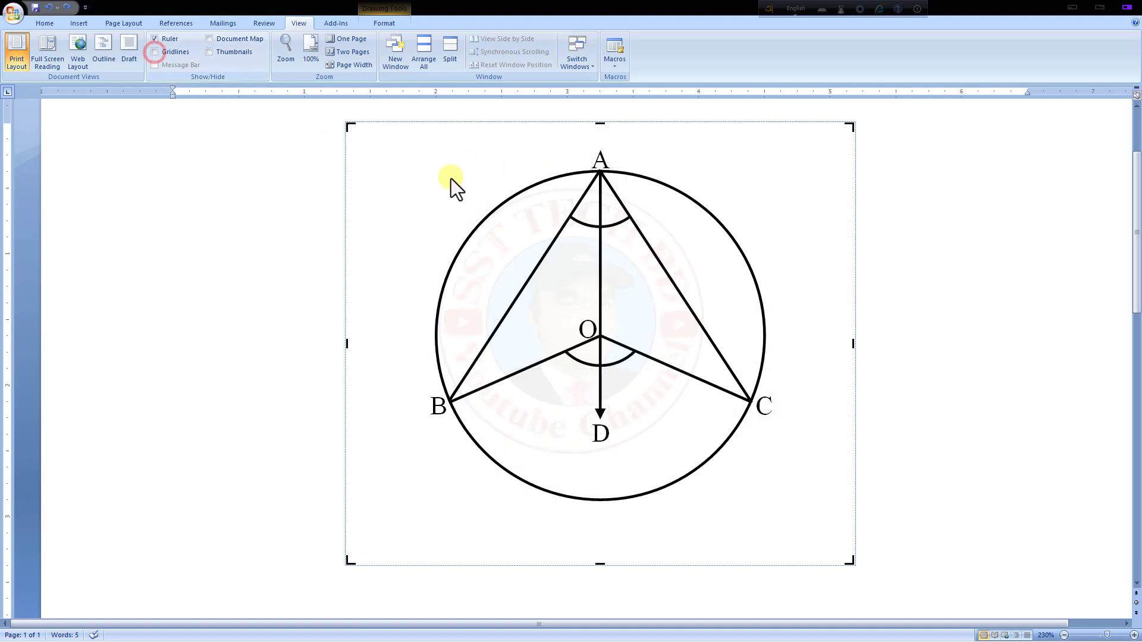
left_click(1102, 428)
scroll(1102, 429, "up", 2, "ctrl")
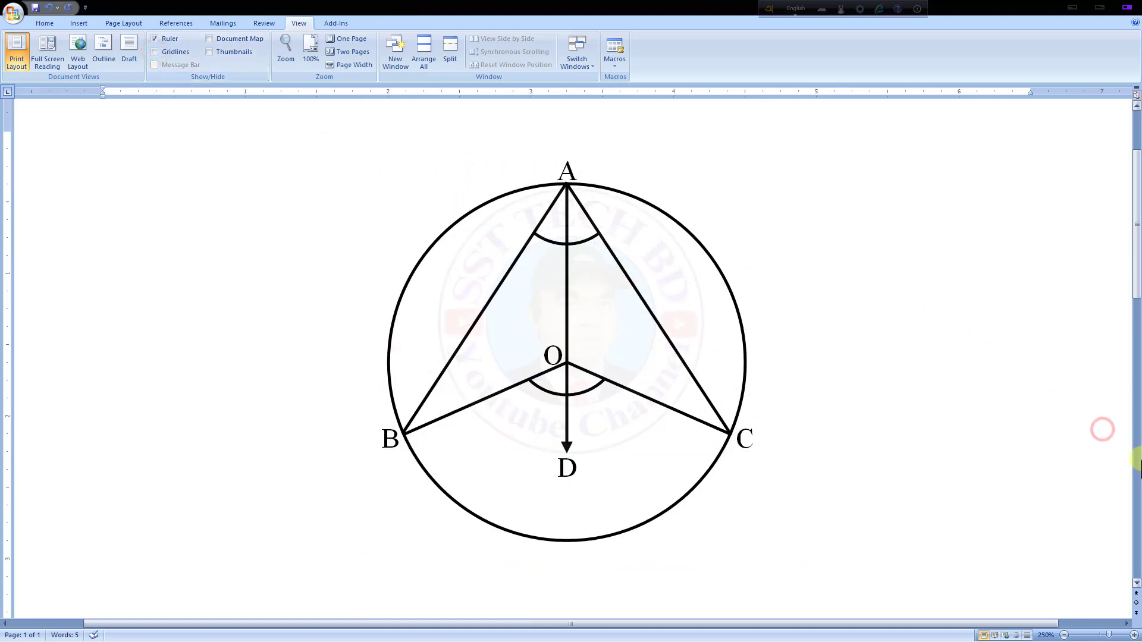